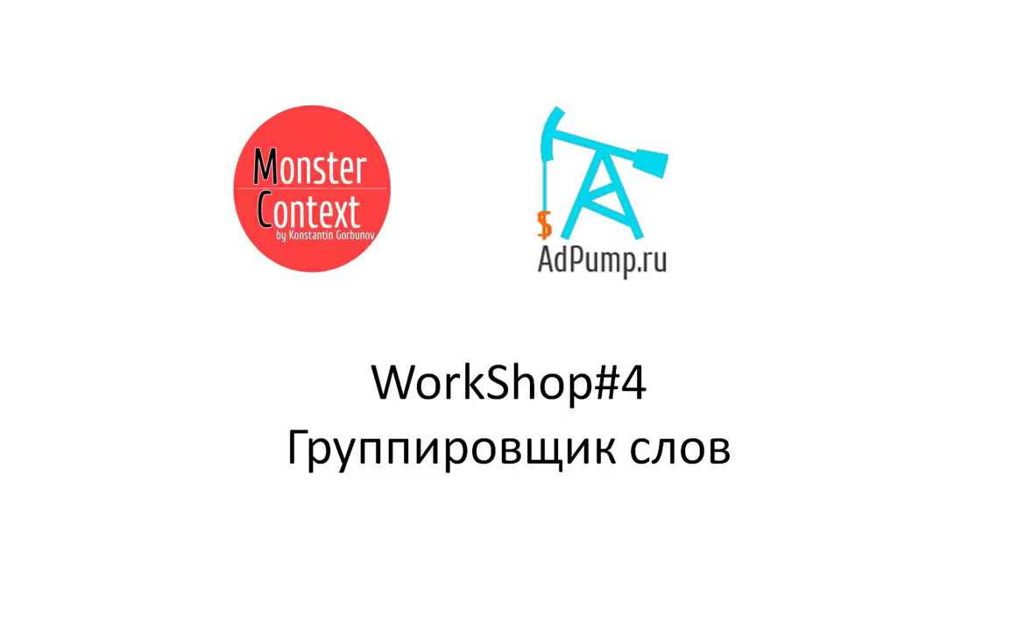
Step: Advance the slideshow from the WorkShop#4 title slide to the 'Для чего?' slide
key(Right)
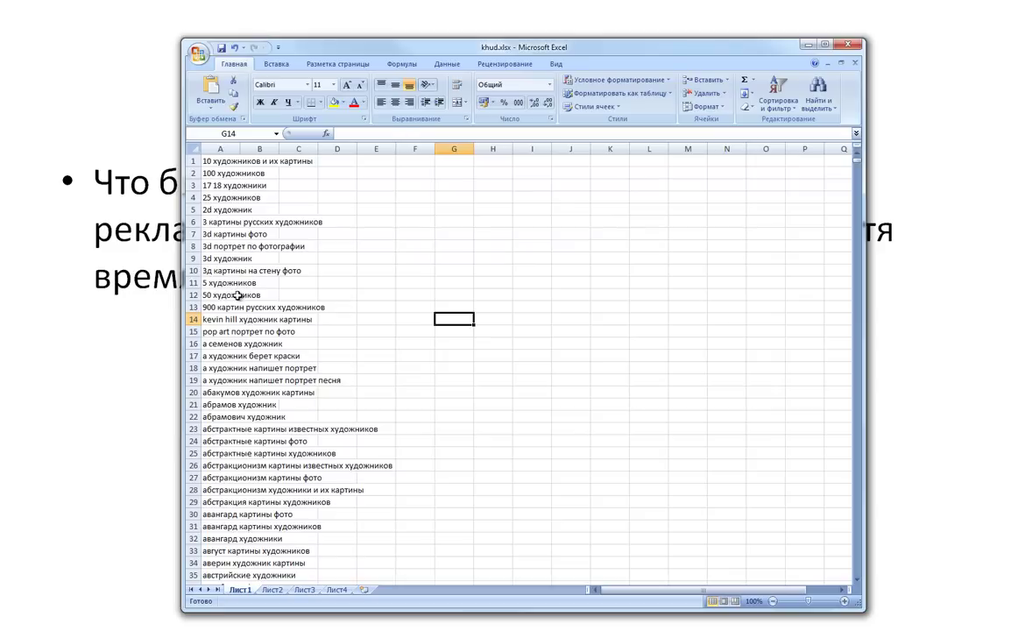
Step: Scroll through the khud.xlsx keyword list, then switch to the grouped art-lukin.ru CSV workbook
click(229, 295)
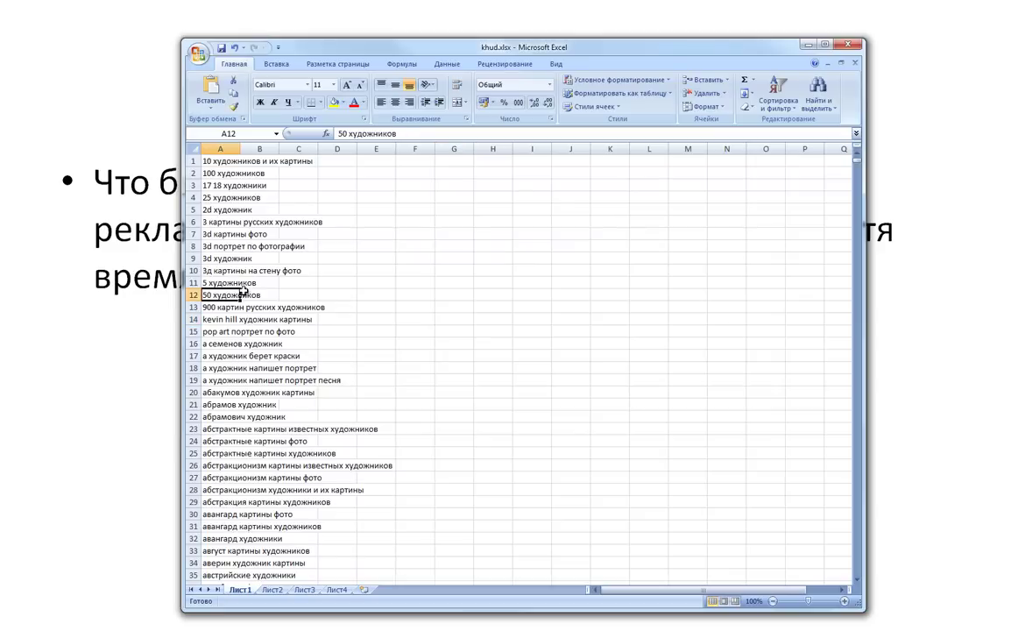
mouse_move(859, 165)
mouse_down()
mouse_move(858, 340)
mouse_move(464, 507)
mouse_up()
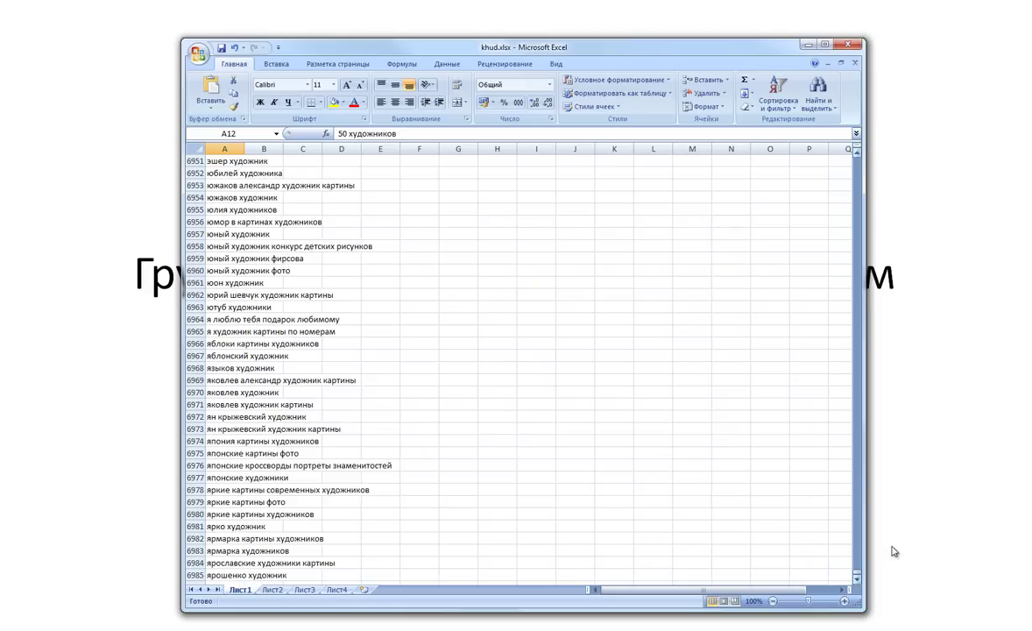
mouse_move(857, 553)
mouse_down()
mouse_move(858, 565)
mouse_move(854, 242)
mouse_up()
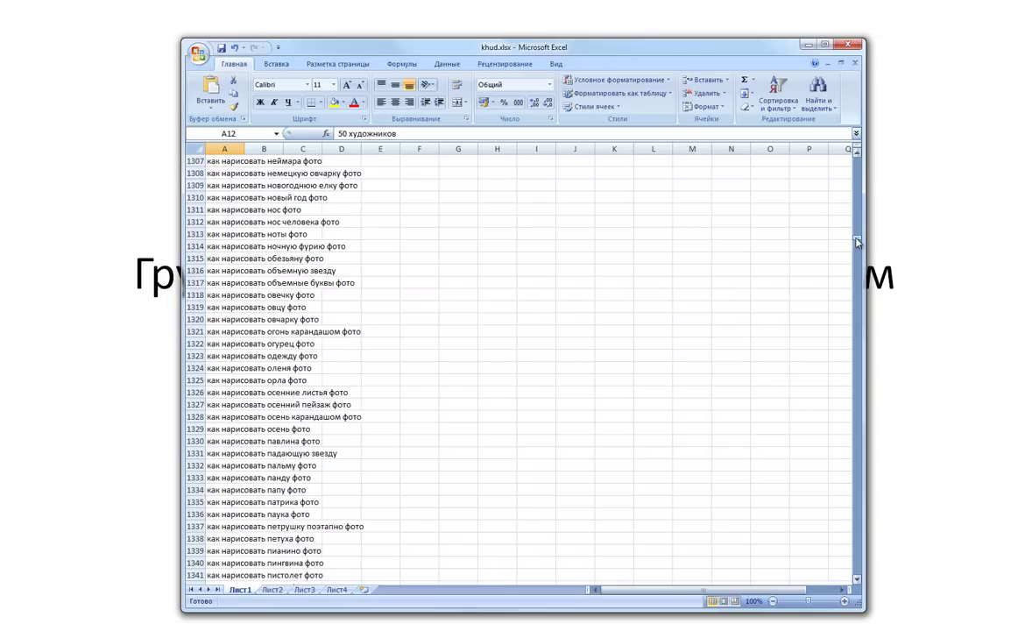
drag(857, 242, 860, 216)
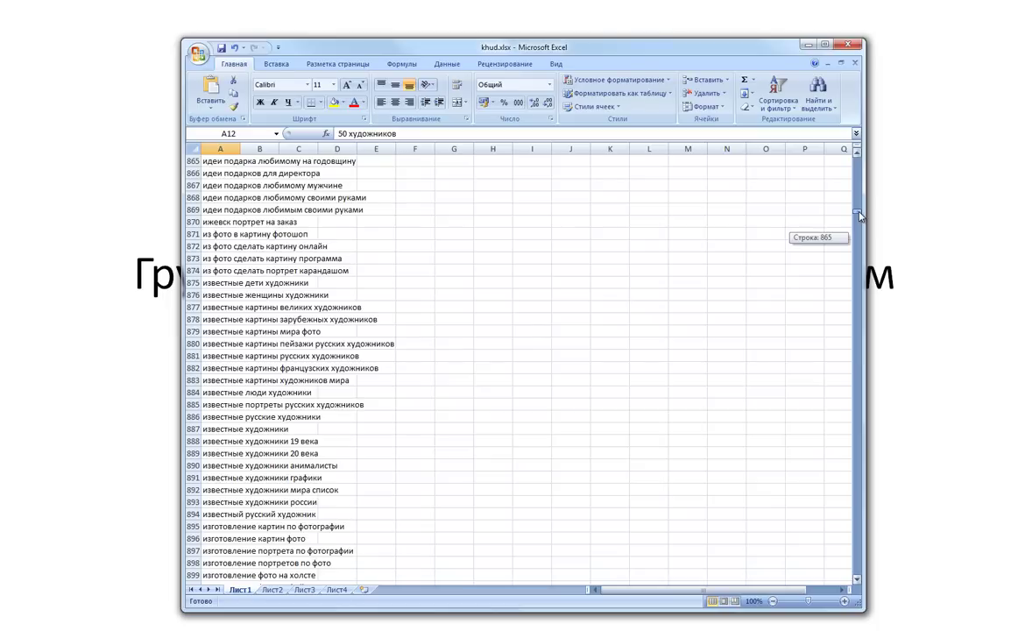
drag(858, 215, 858, 191)
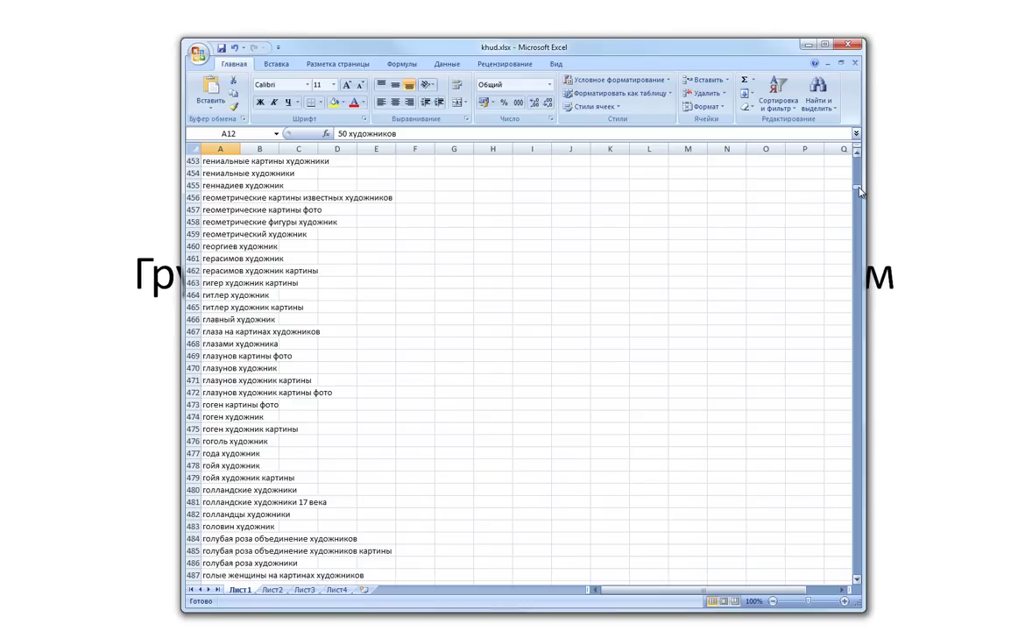
key(ctrl+Tab)
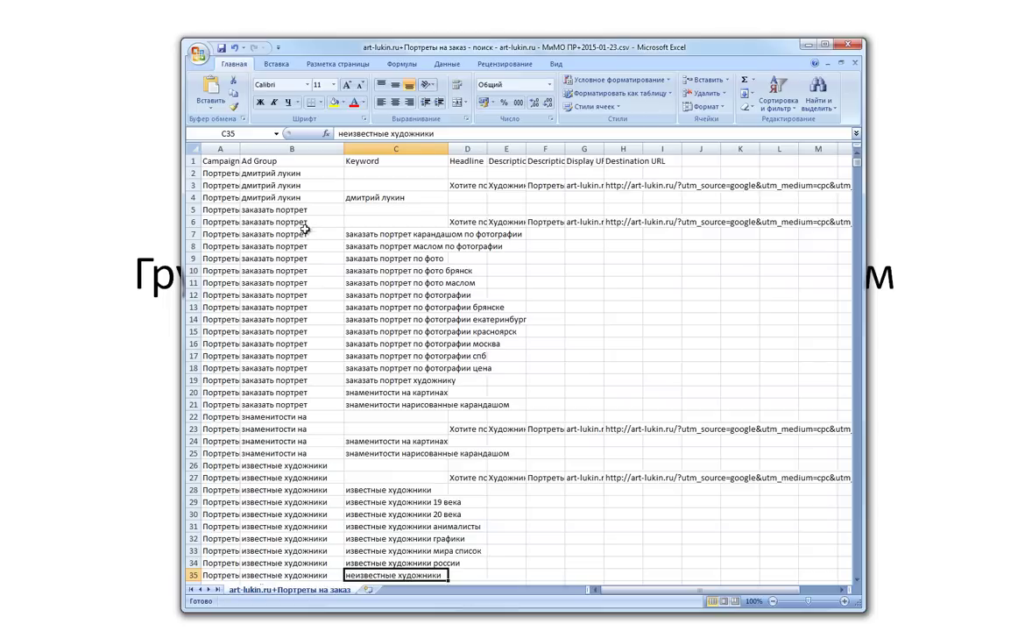
drag(280, 210, 281, 403)
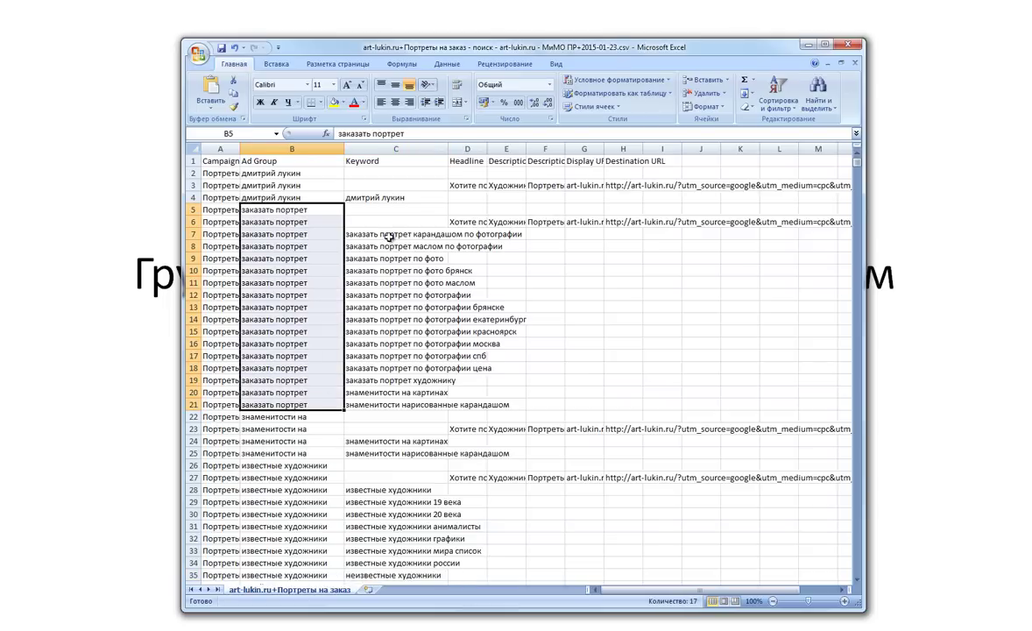
drag(389, 236, 368, 382)
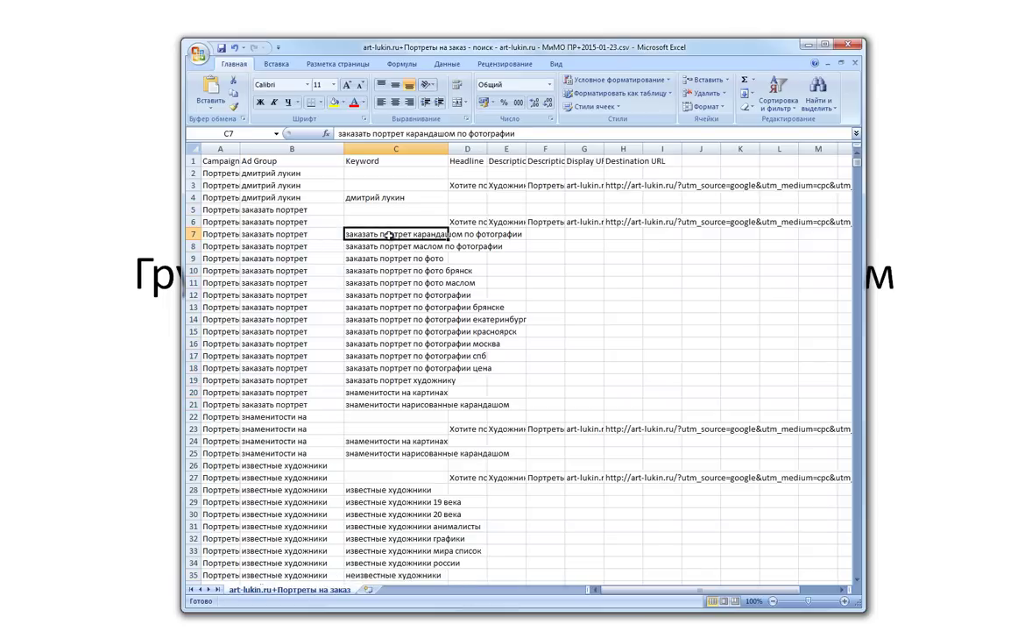
scroll(365, 396, down, 2)
click(317, 398)
scroll(367, 432, down, 5)
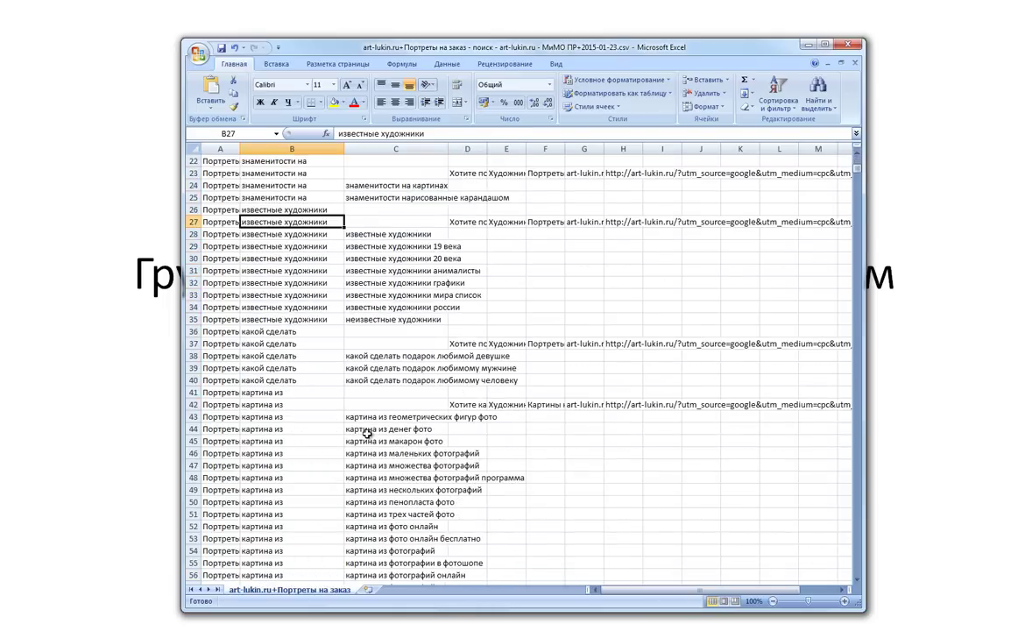
scroll(367, 433, down, 3)
drag(326, 356, 329, 452)
scroll(327, 448, down, 7)
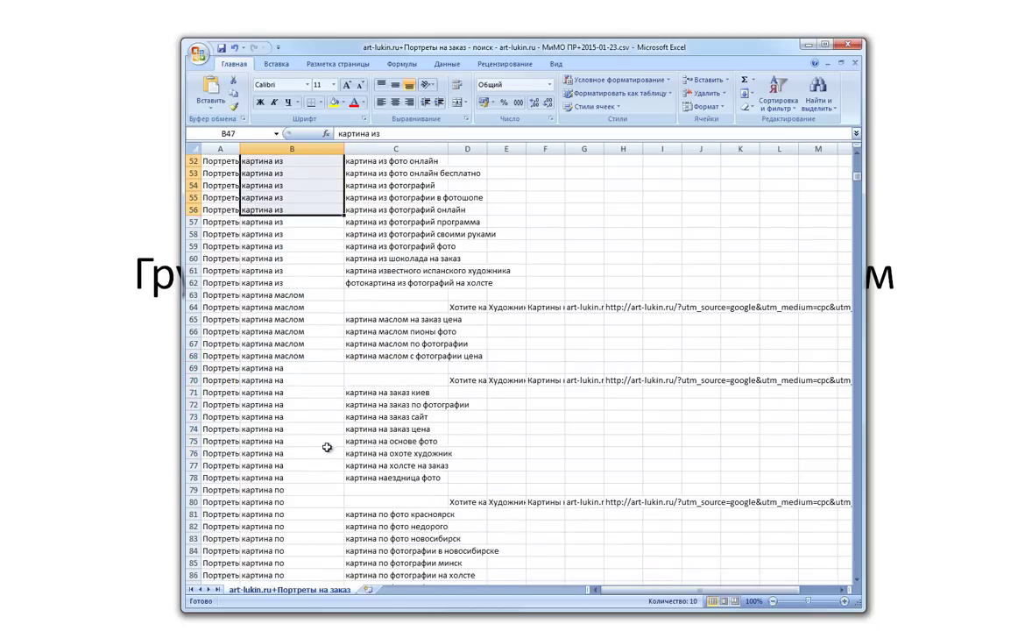
scroll(327, 448, down, 2)
drag(289, 319, 288, 396)
scroll(288, 396, down, 3)
mouse_move(293, 348)
mouse_down()
mouse_move(294, 402)
mouse_move(330, 424)
mouse_up()
scroll(313, 410, down, 3)
scroll(330, 424, down, 5)
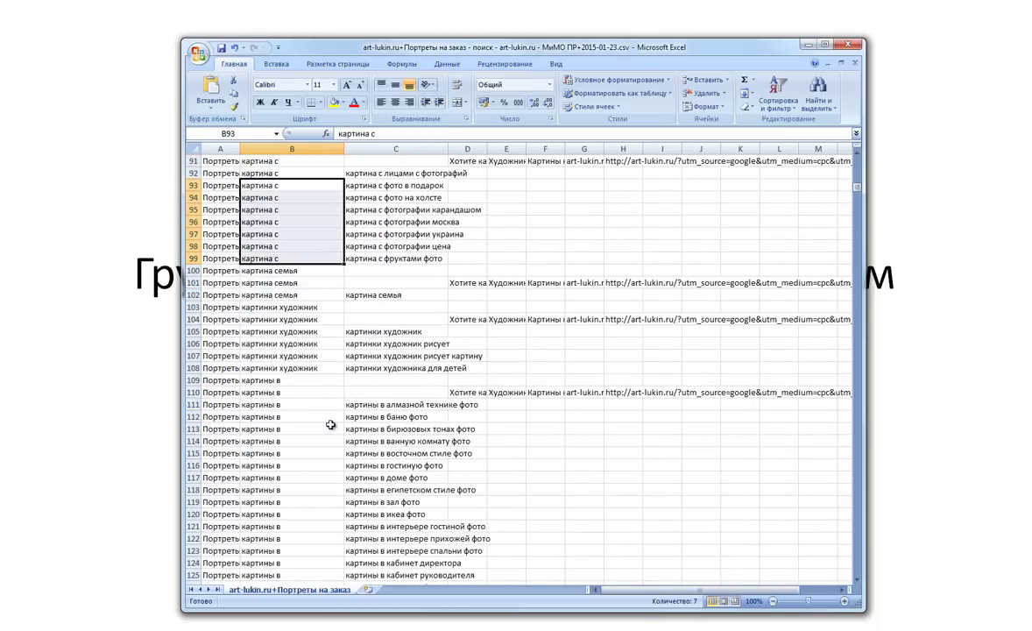
scroll(330, 424, down, 4)
drag(284, 336, 304, 474)
scroll(306, 456, down, 6)
scroll(326, 437, down, 7)
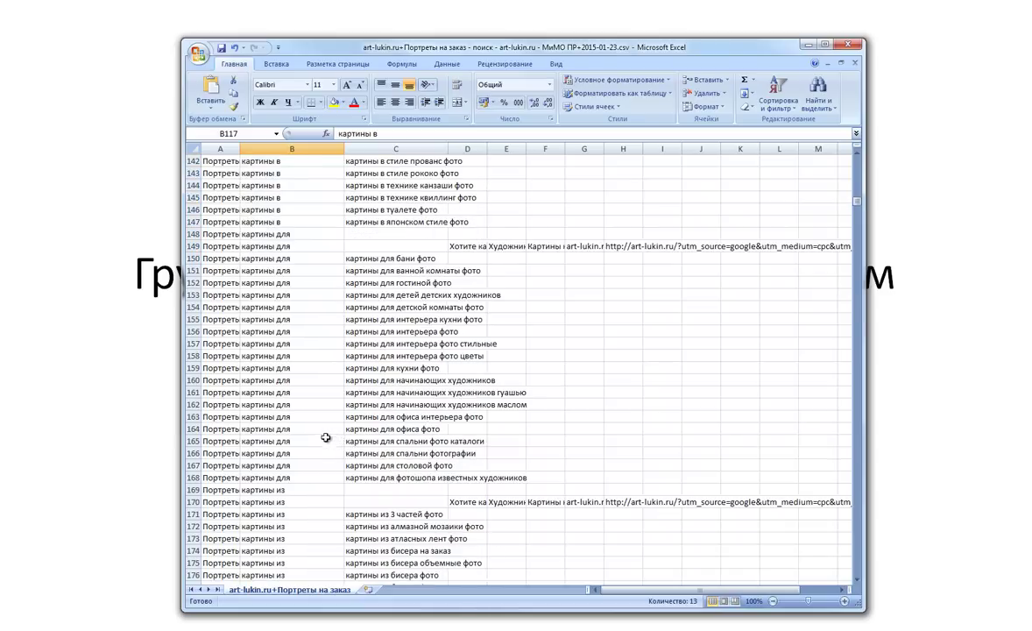
drag(293, 355, 307, 453)
scroll(330, 433, down, 7)
scroll(329, 432, down, 11)
scroll(312, 381, down, 11)
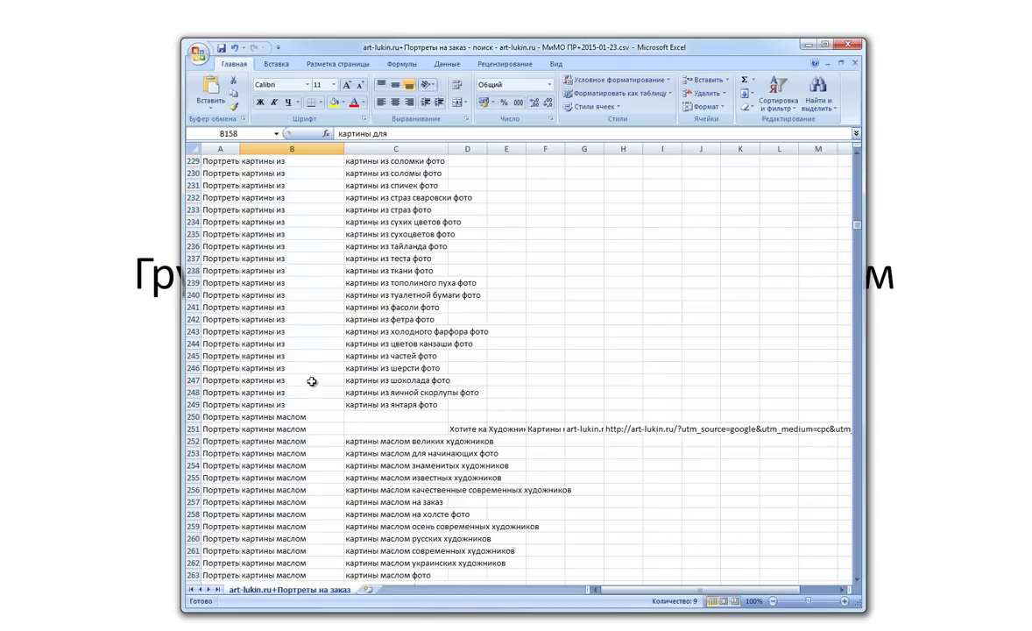
drag(284, 331, 291, 356)
scroll(296, 362, down, 9)
scroll(295, 362, down, 5)
scroll(299, 365, down, 7)
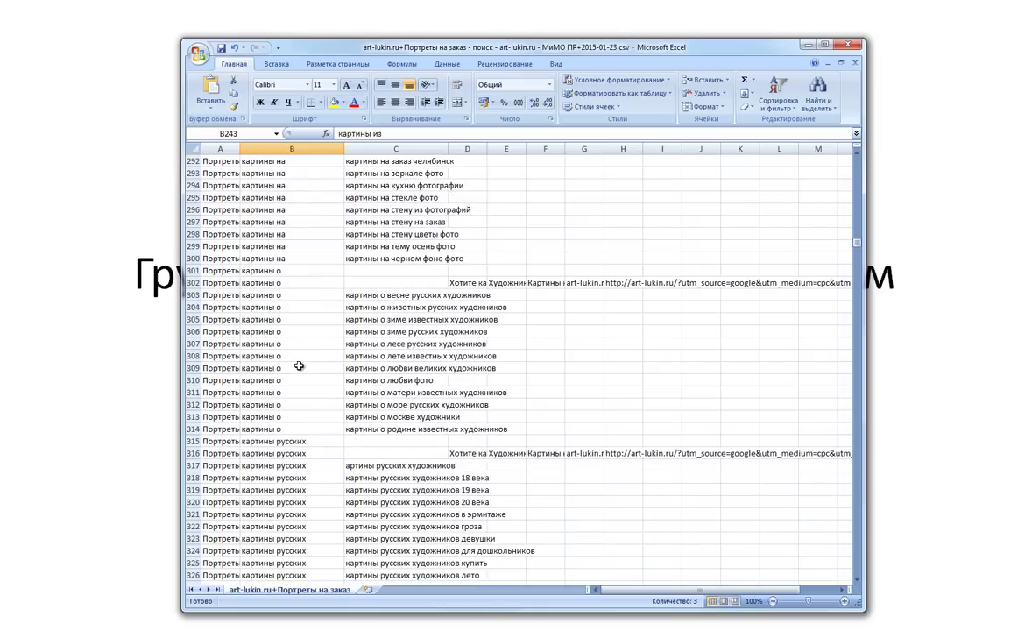
scroll(298, 365, down, 6)
scroll(309, 379, down, 1)
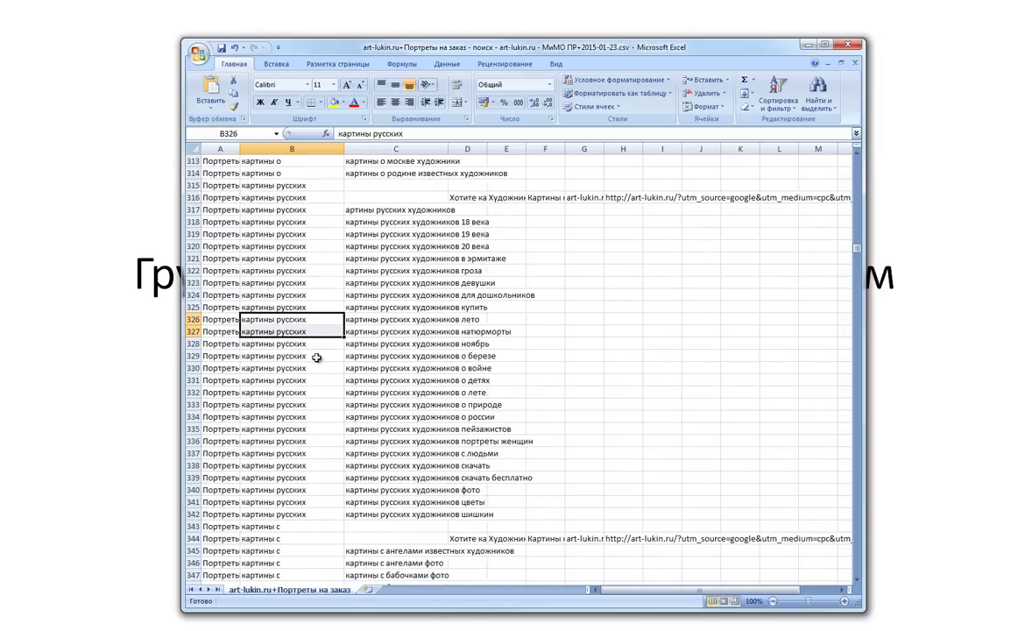
drag(287, 310, 315, 425)
scroll(334, 421, down, 8)
scroll(348, 407, down, 8)
scroll(348, 406, down, 7)
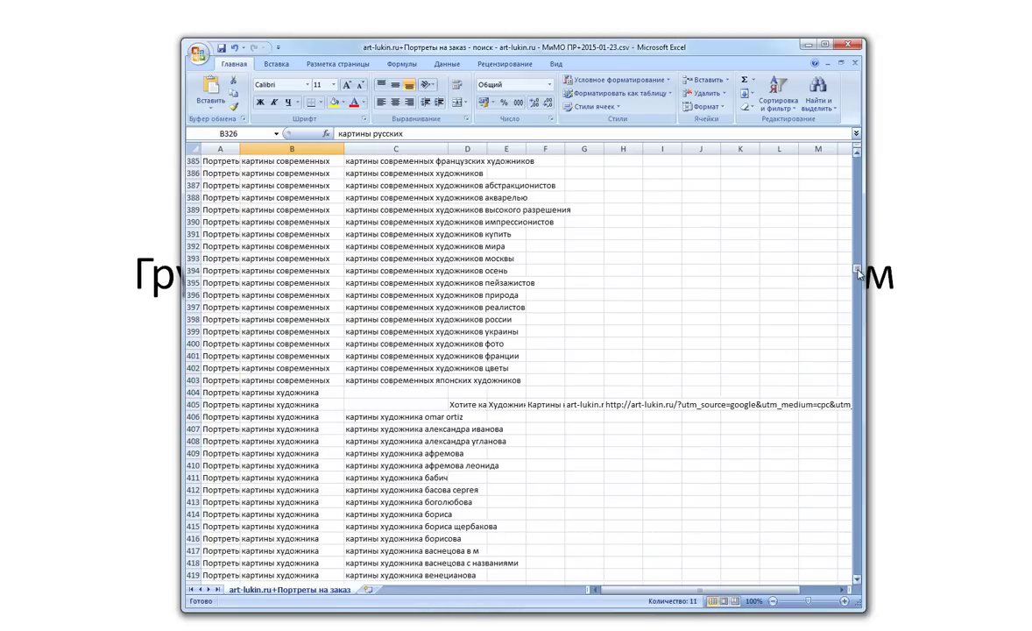
mouse_move(858, 263)
mouse_down()
mouse_move(858, 549)
mouse_move(852, 196)
mouse_up()
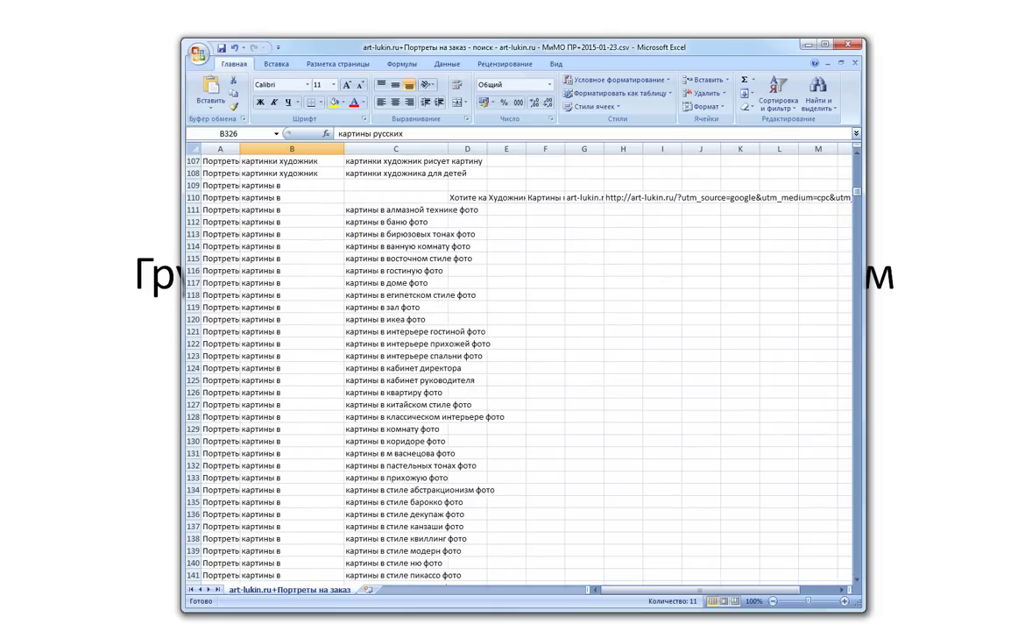
key(alt+Tab)
Step: Open the Группировщик слов page and copy the khud.xlsx column A phrases from A1 down
drag(485, 83, 559, 70)
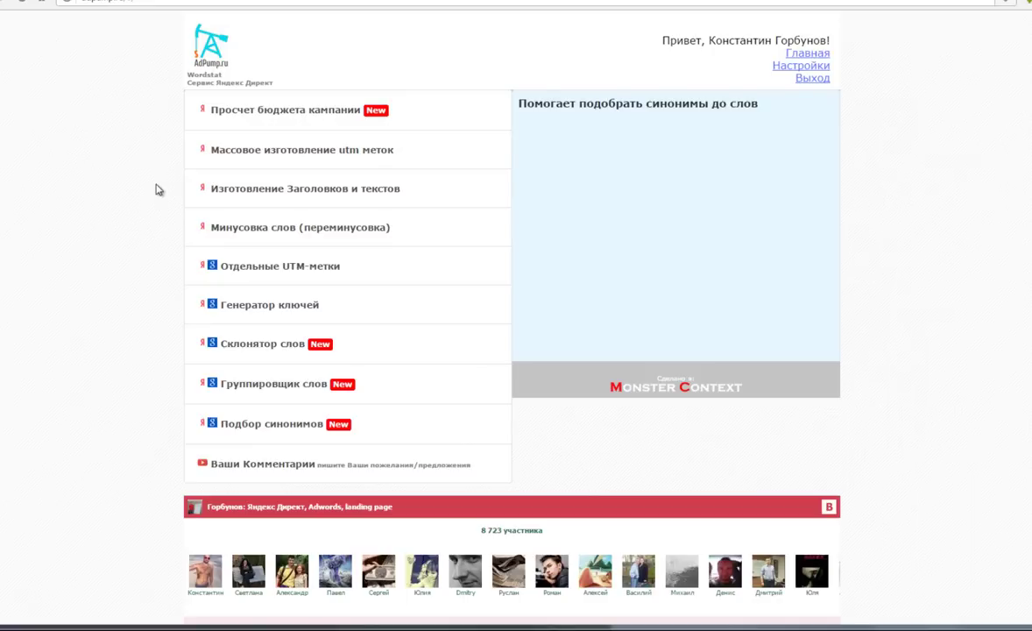
click(284, 390)
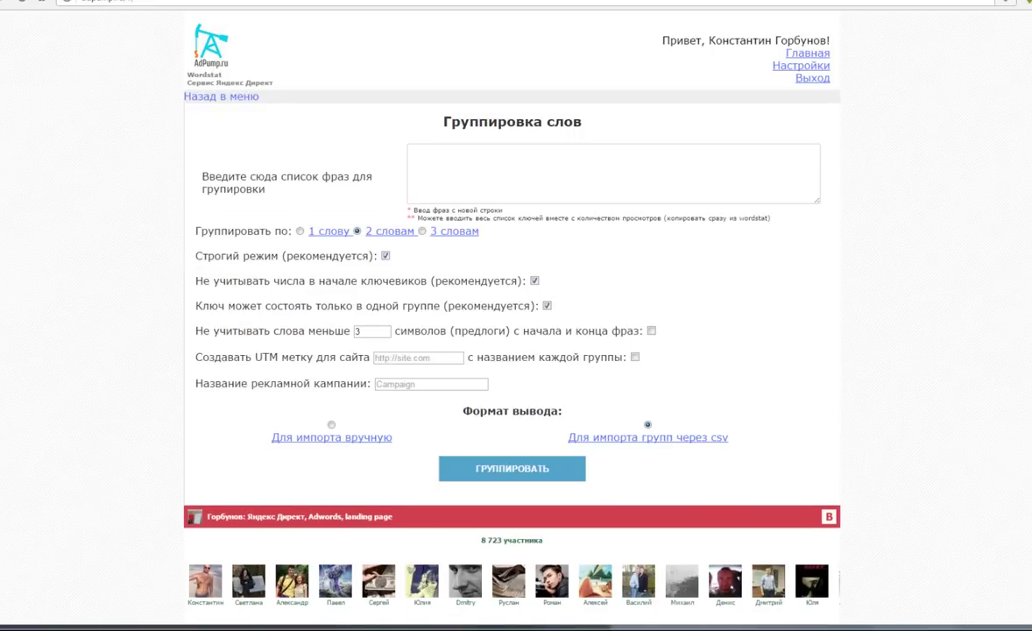
mouse_move(158, 625)
click(260, 543)
click(199, 126)
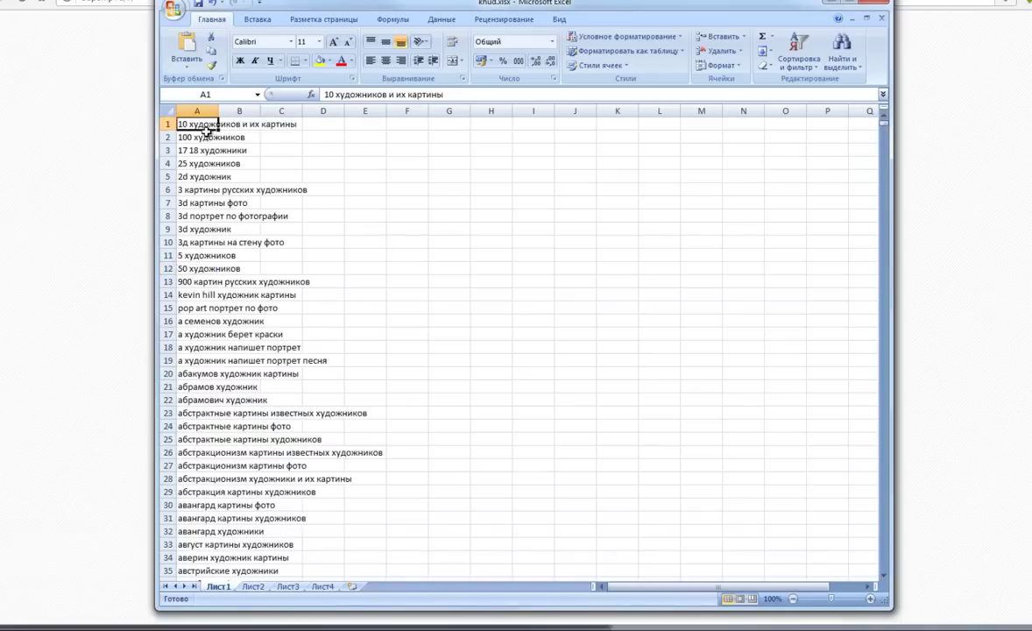
drag(204, 128, 202, 137)
key(ctrl+c)
Step: Paste the copied khud.xlsx phrases into the grouping form's phrase list and enlarge it
click(84, 187)
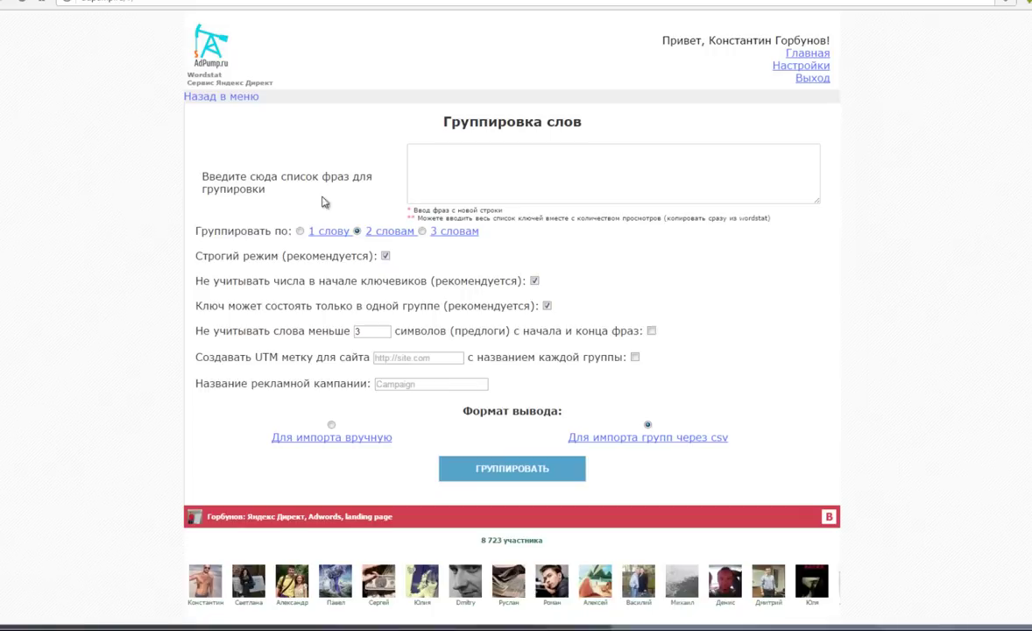
click(446, 162)
key(ctrl+v)
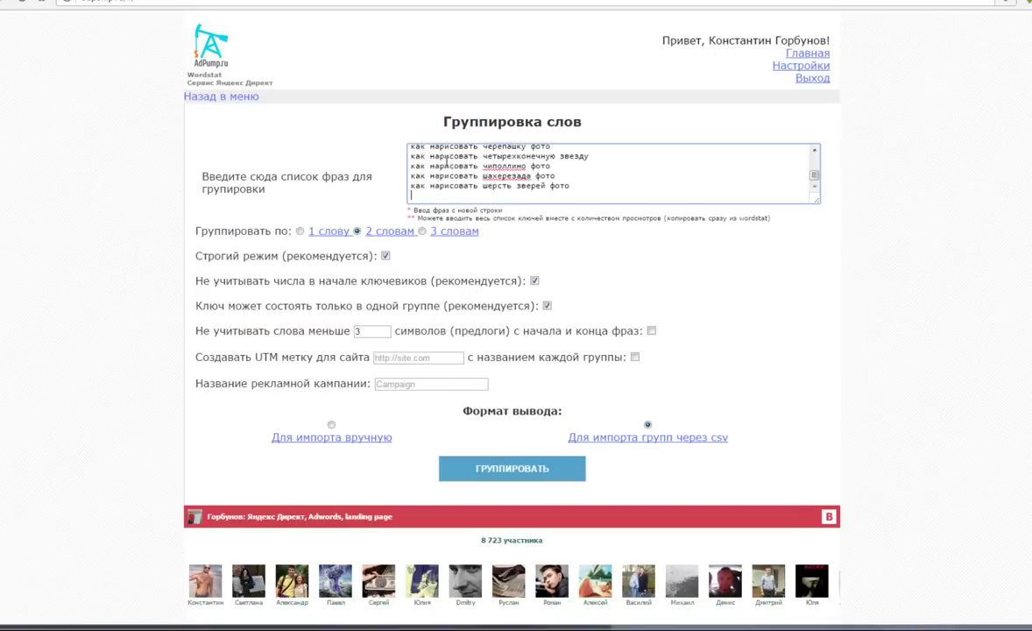
click(250, 197)
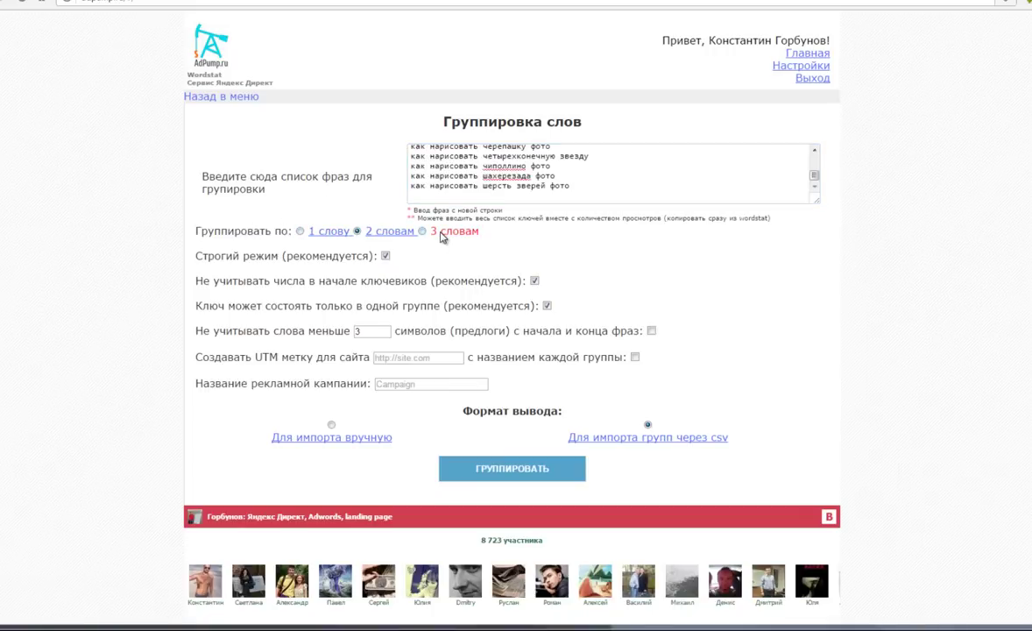
drag(814, 175, 813, 156)
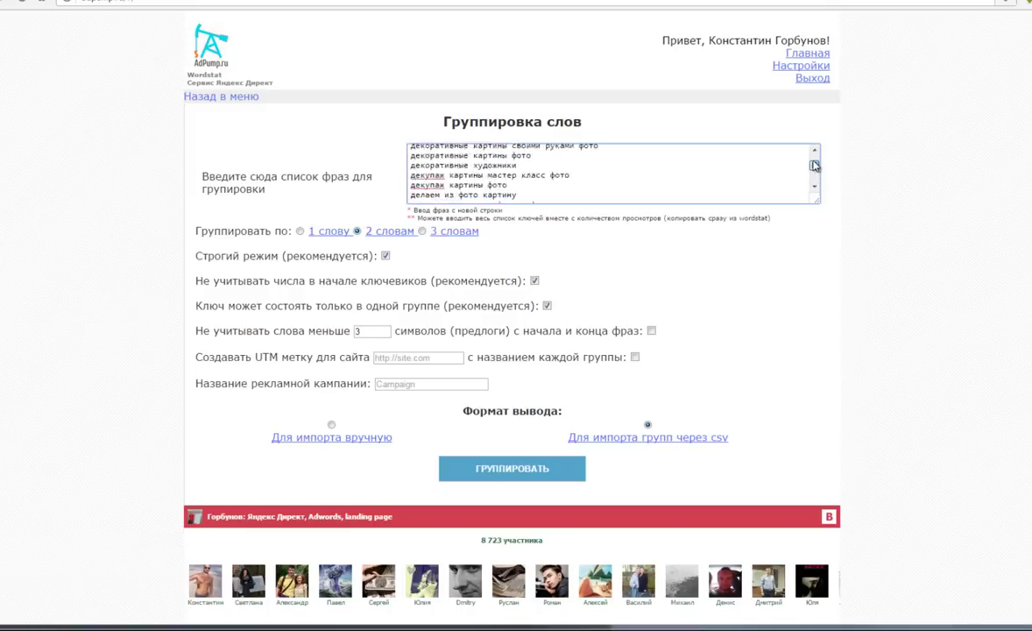
drag(817, 201, 827, 311)
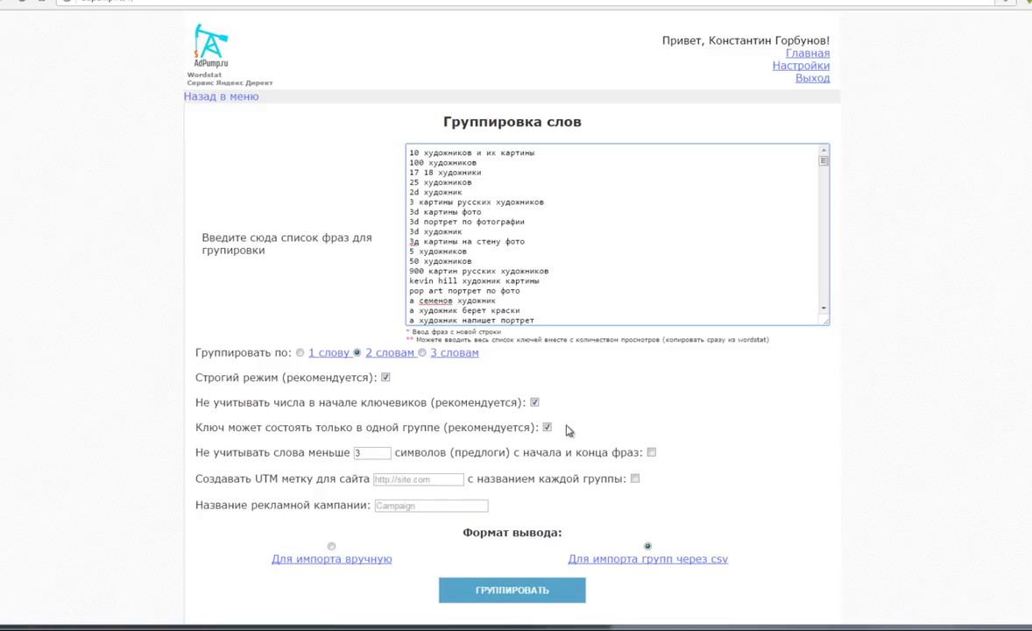
click(717, 427)
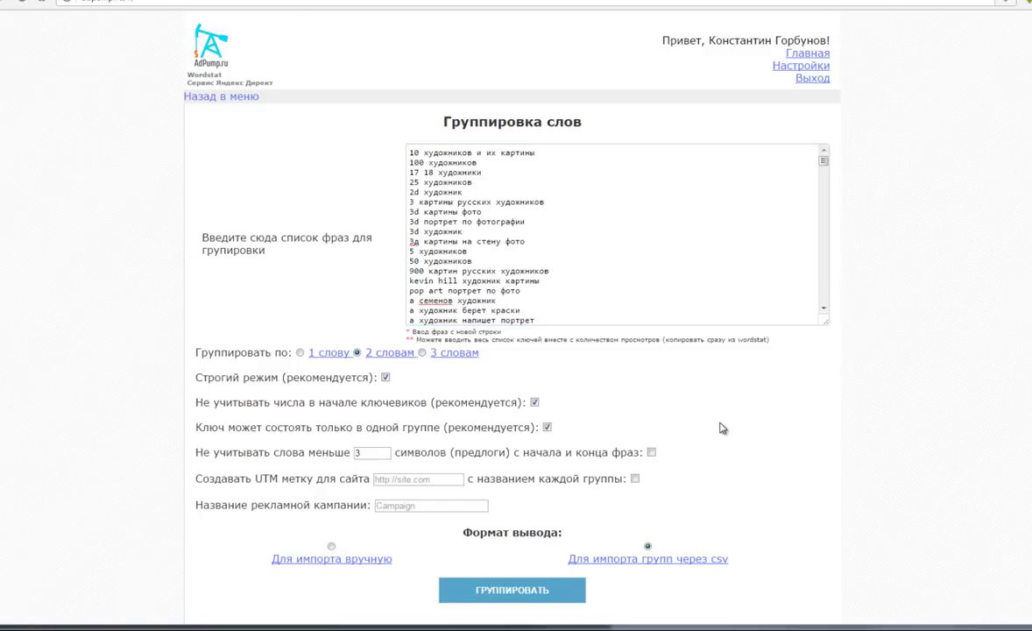
Step: Enter 'test' as the advertising campaign name, keeping 2-word grouping and CSV-import output
scroll(725, 407, down, 1)
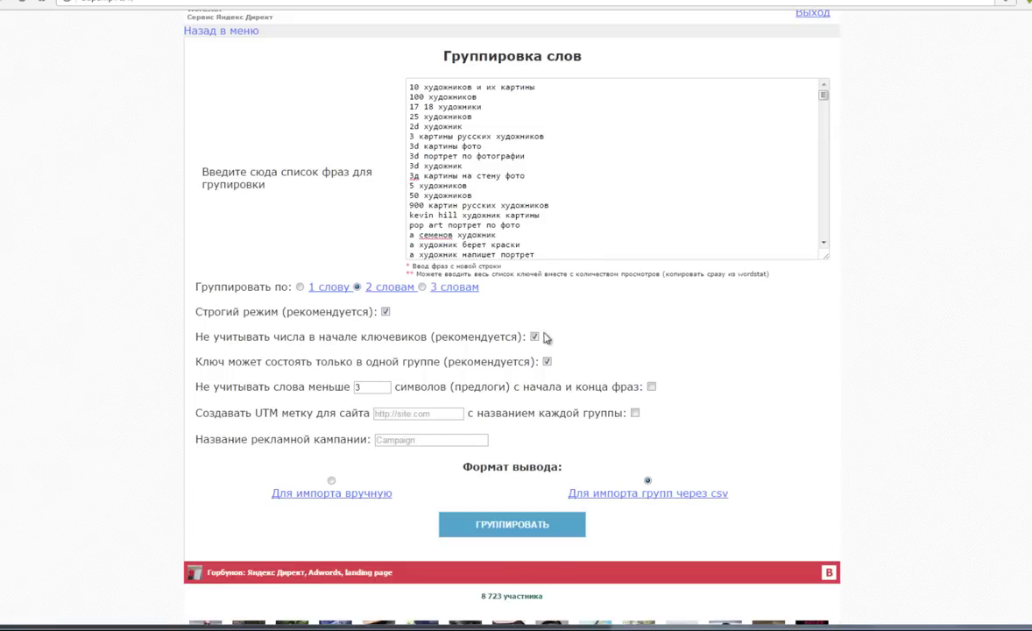
click(414, 441)
text(ey)
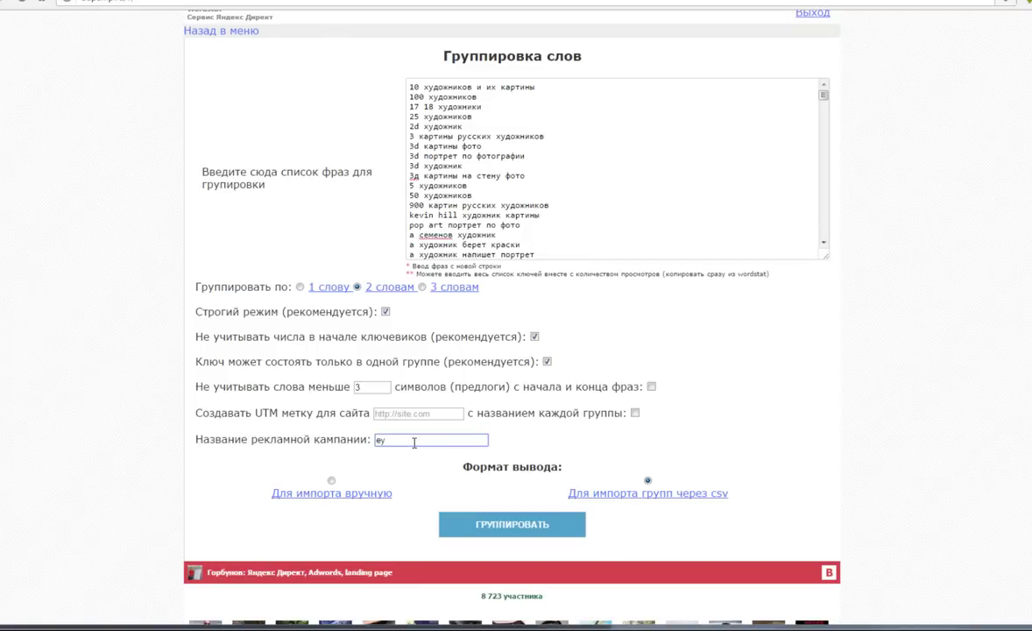
key(BackSpace)
key(BackSpace)
text(t)
click(580, 450)
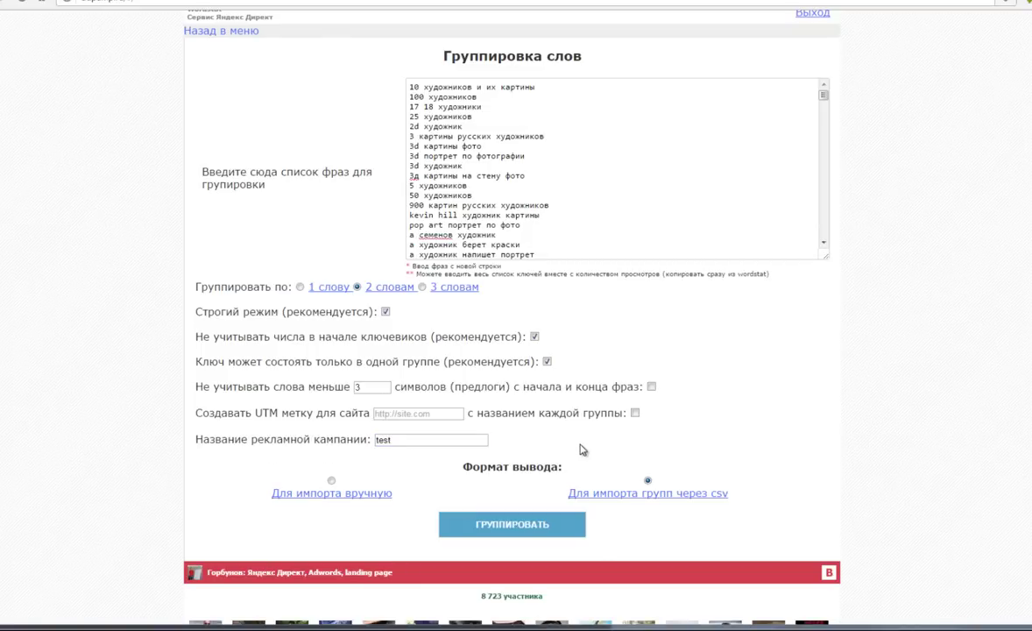
scroll(580, 450, down, 1)
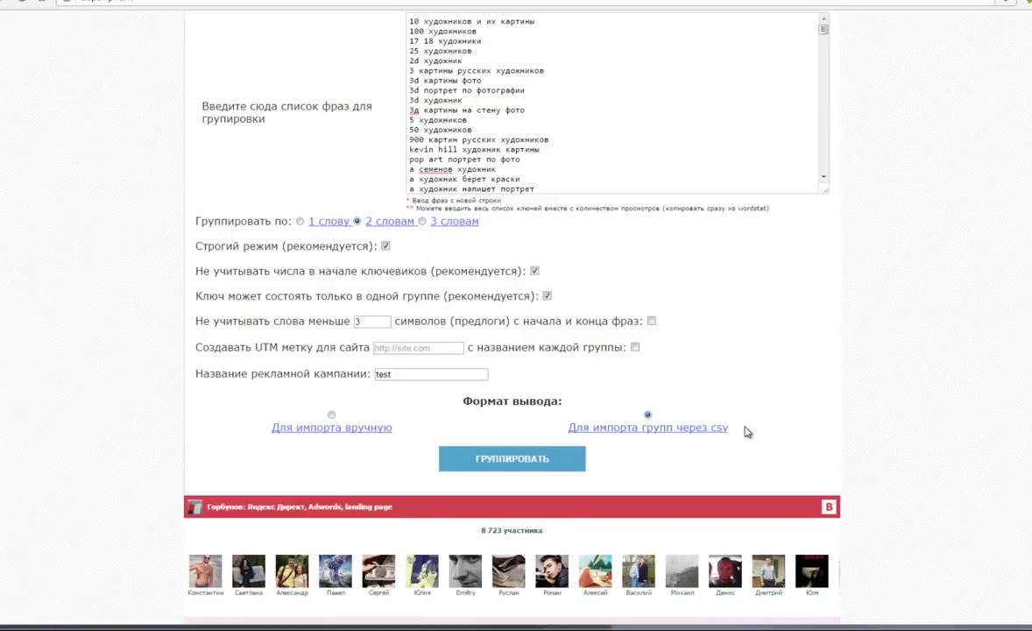
scroll(385, 298, up, 8)
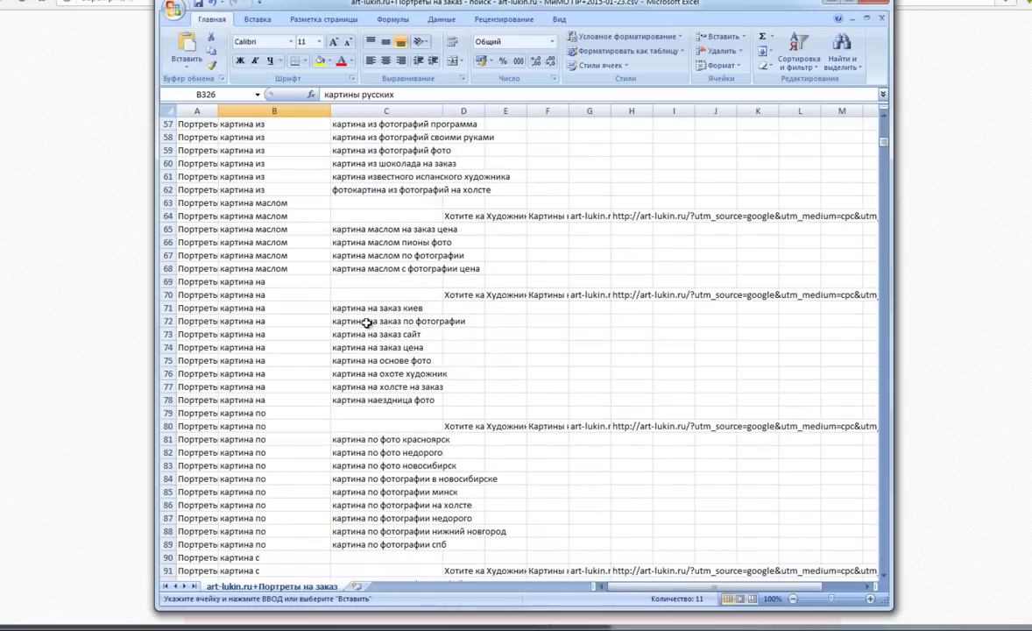
Step: Bring AdWords Editor forward and look over its Аккаунт > Импорт options
key(alt+Tab)
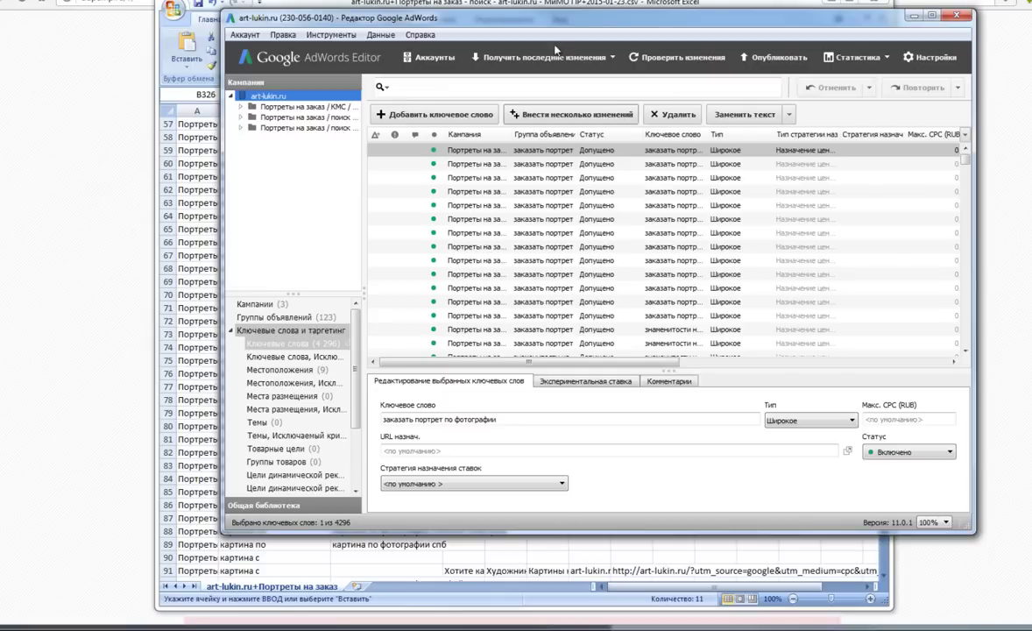
drag(515, 21, 464, 55)
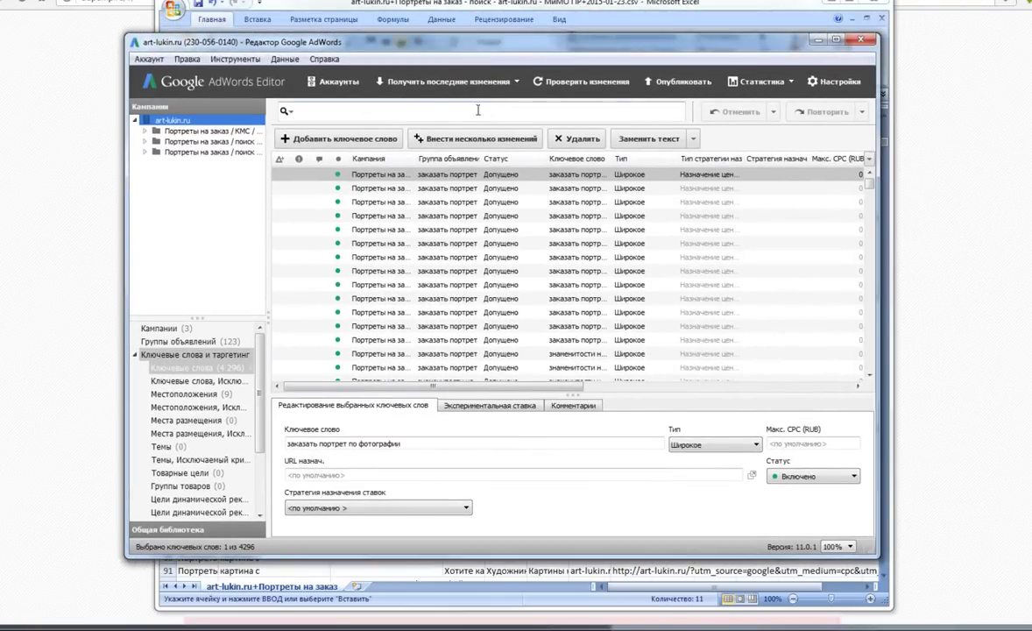
click(149, 59)
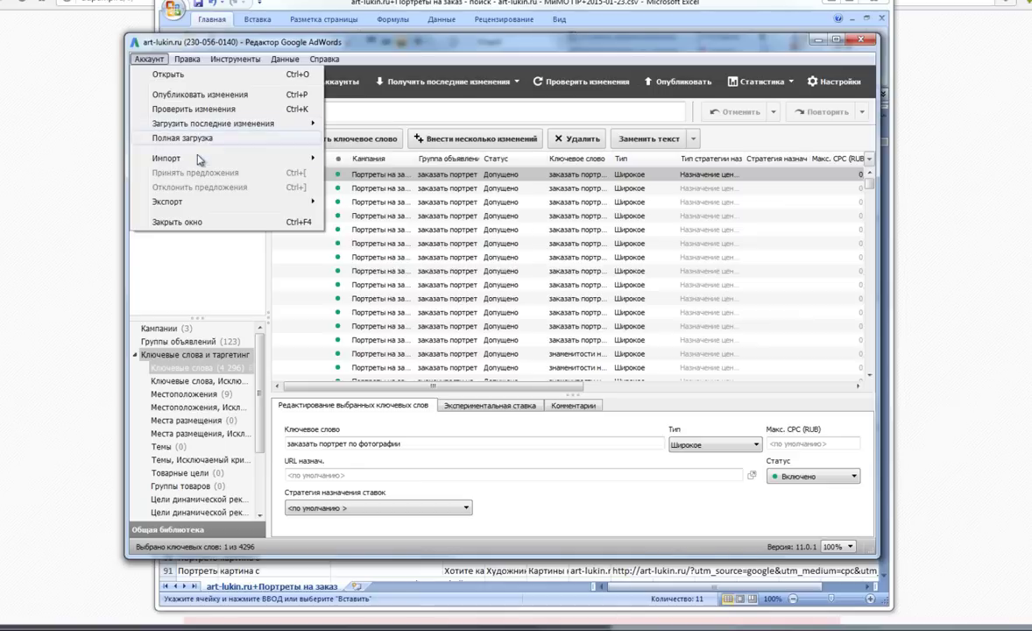
mouse_move(198, 163)
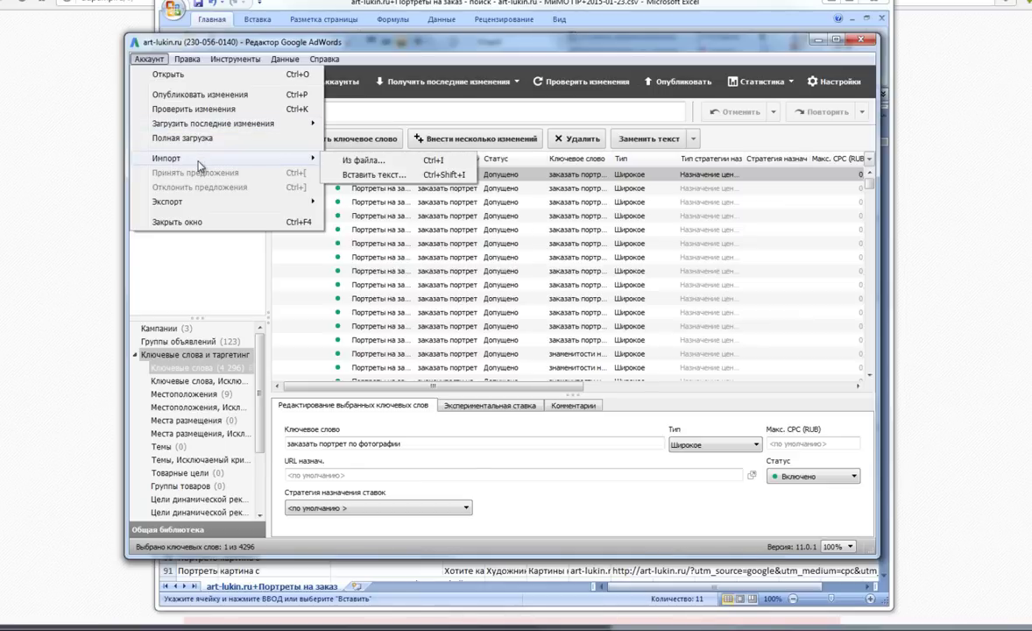
mouse_move(204, 204)
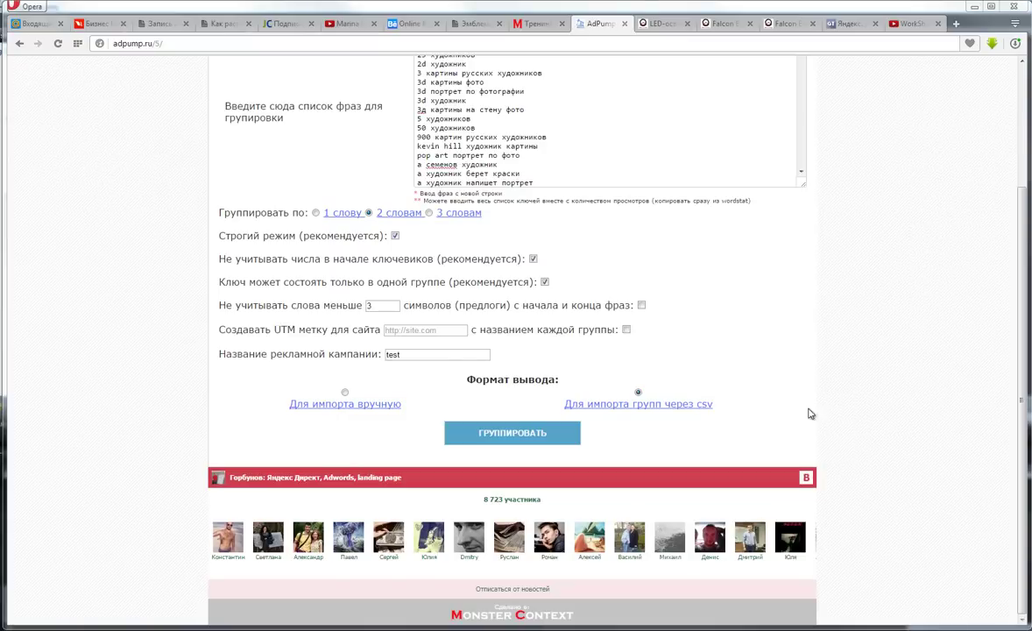
Step: Group the keywords under campaign test and copy the whole Campaign/Ad Group/Keyword result table
click(512, 433)
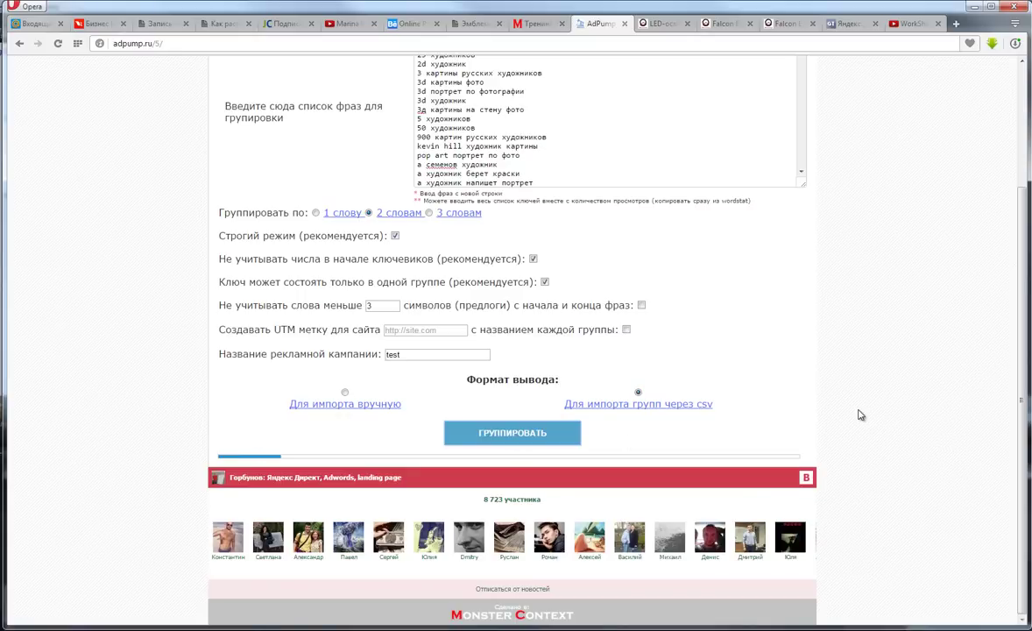
scroll(501, 287, down, 3)
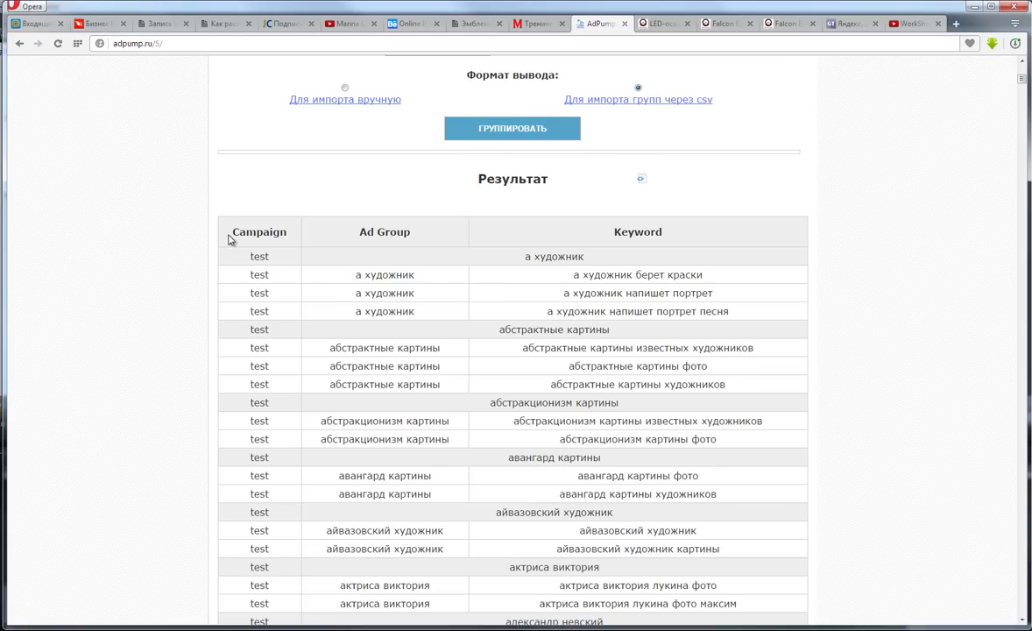
click(640, 181)
mouse_move(230, 226)
mouse_down()
mouse_move(599, 322)
mouse_move(710, 368)
mouse_move(738, 431)
mouse_up()
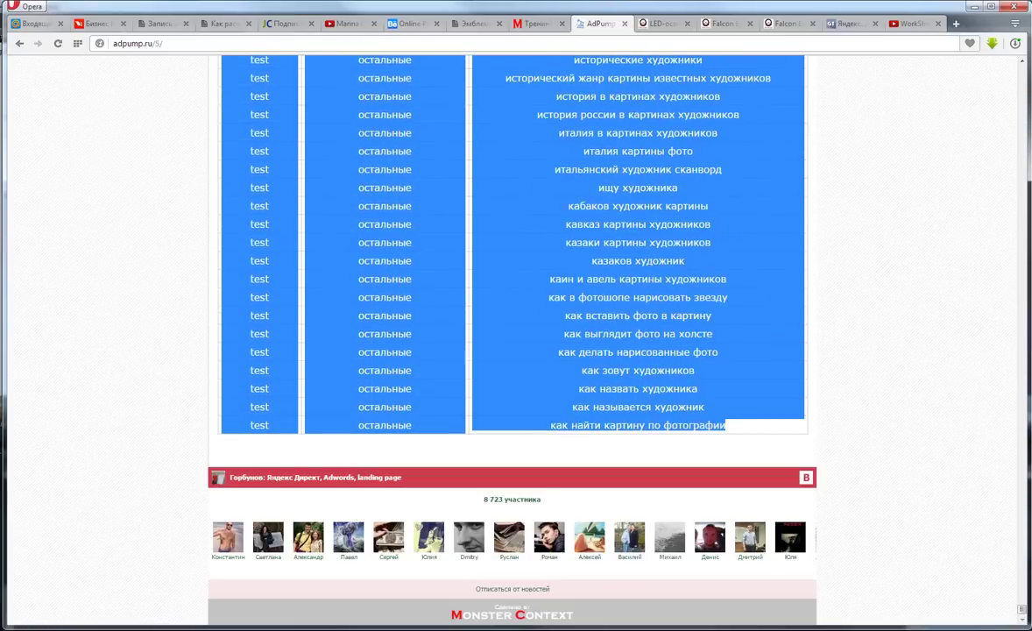
key(alt+Tab)
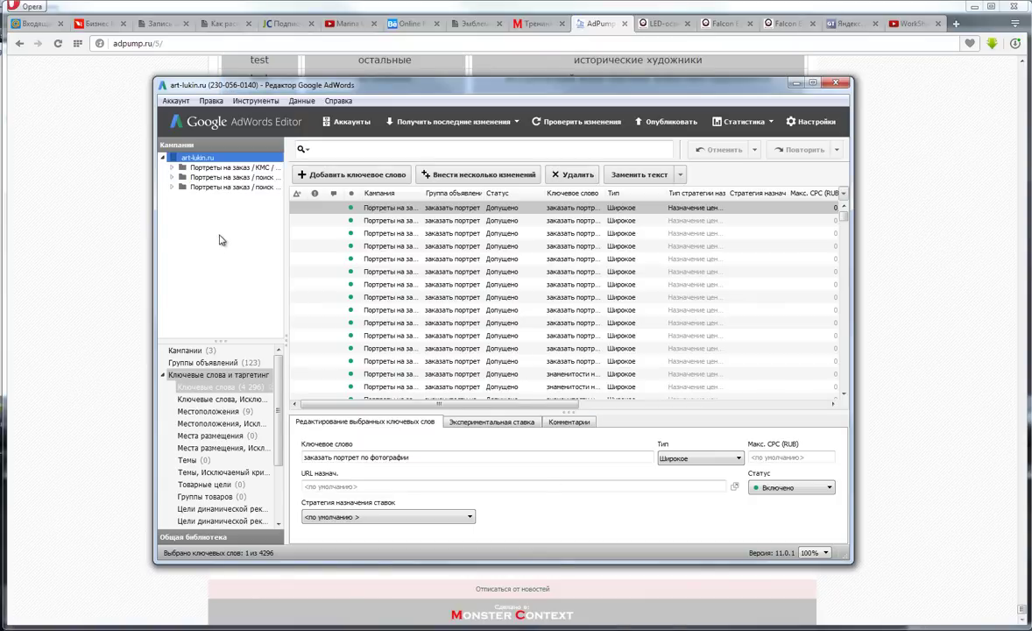
Step: Paste the copied AdPump table into the Make Multiple Changes grid from the Кампании view
click(185, 350)
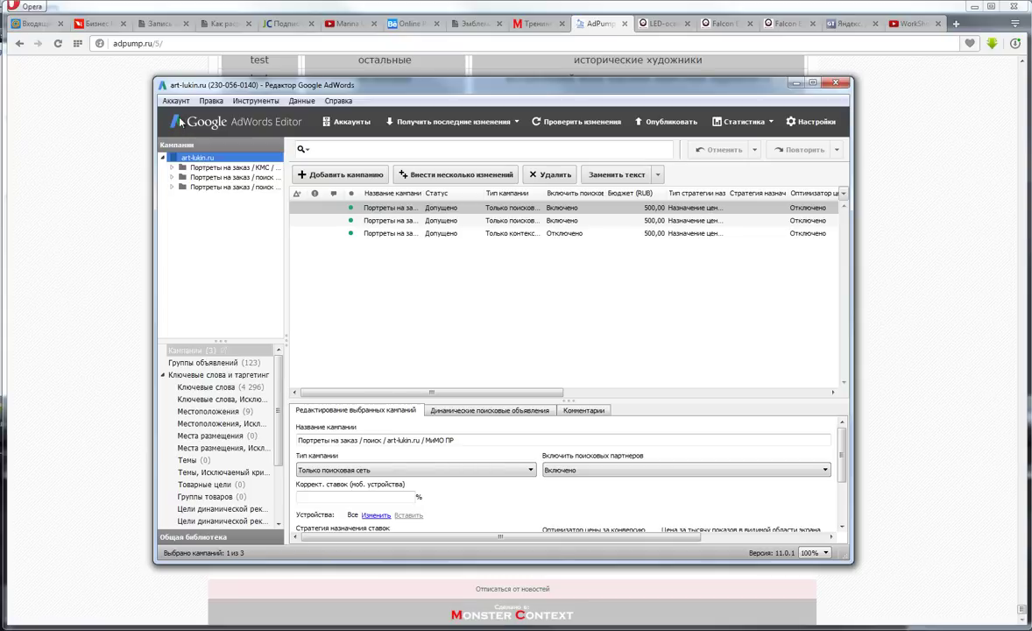
click(174, 102)
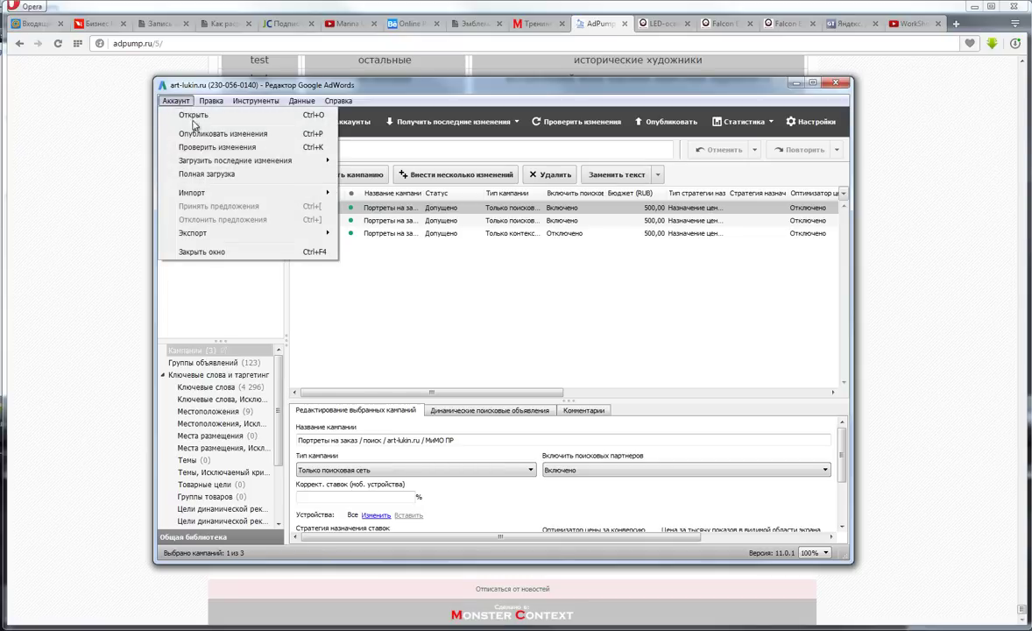
mouse_move(228, 194)
click(377, 208)
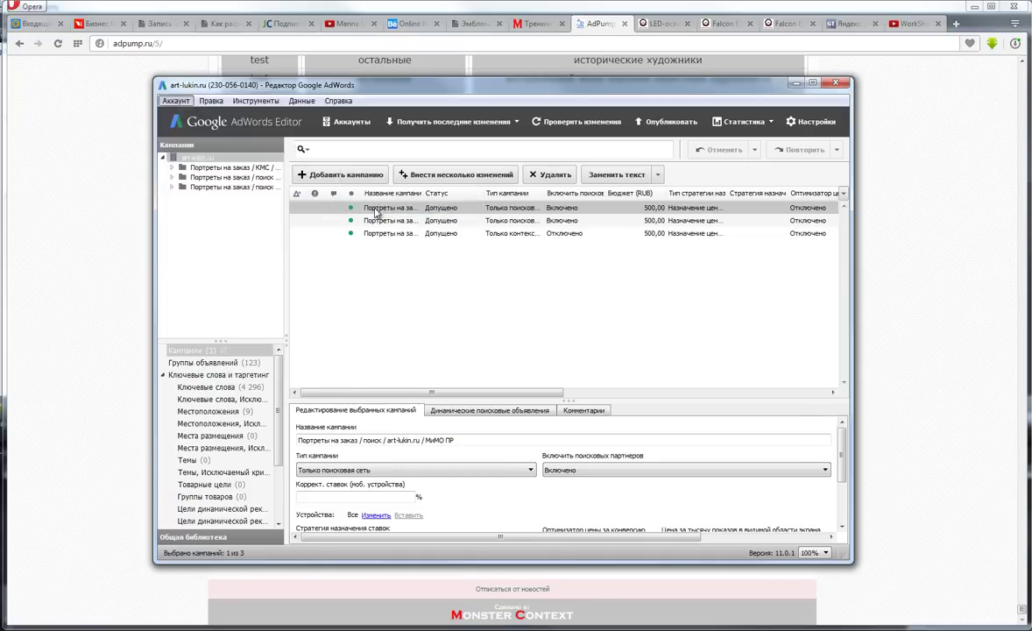
click(314, 224)
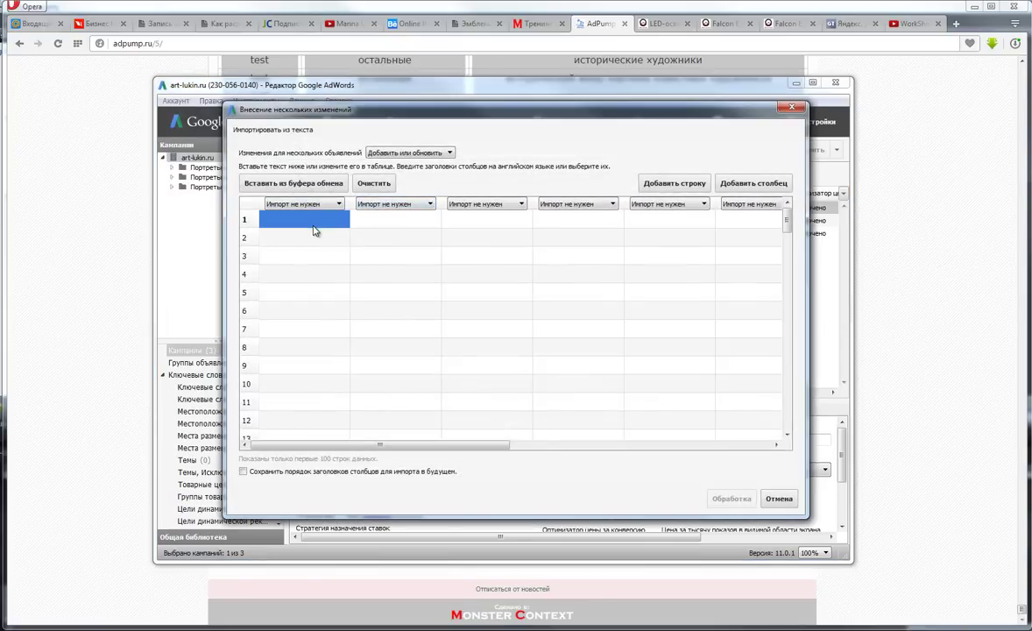
key(ctrl+v)
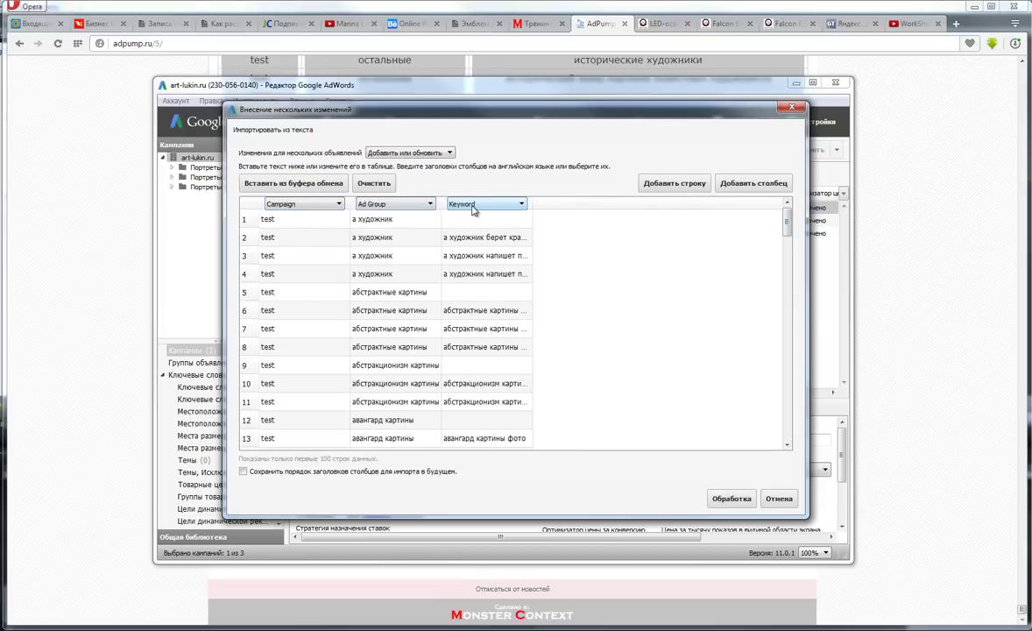
Step: Process the pasted rows, check the 138 ad groups and 1541 keywords, and finish to review
click(719, 505)
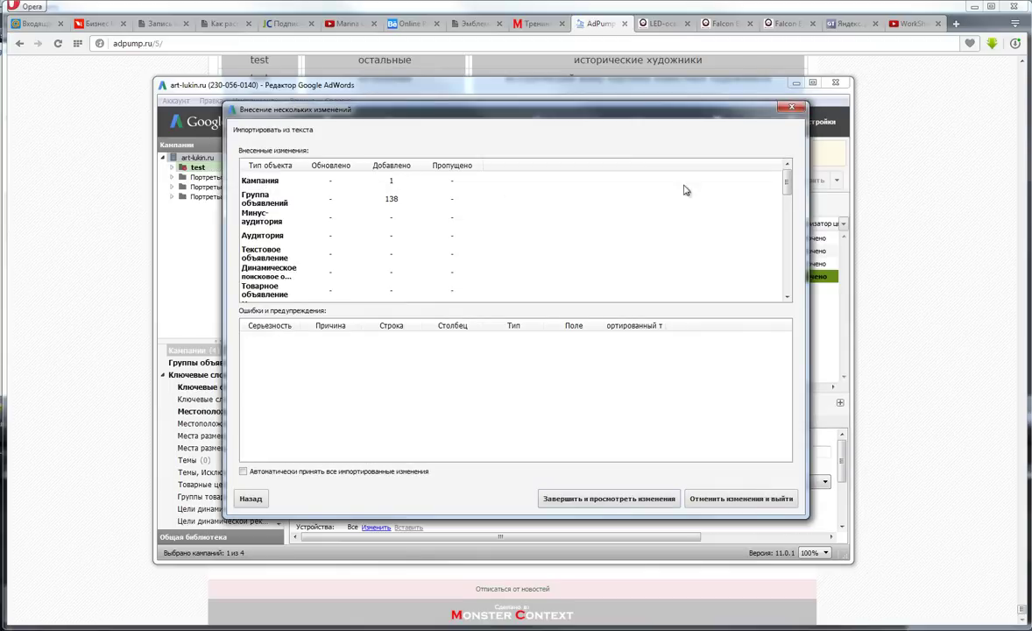
drag(786, 183, 785, 243)
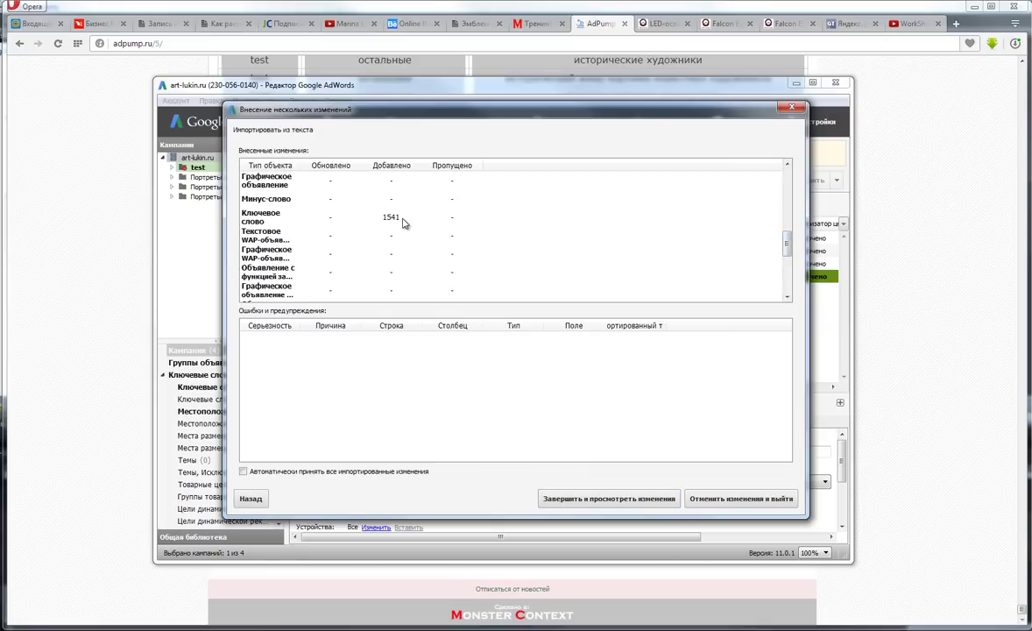
click(634, 501)
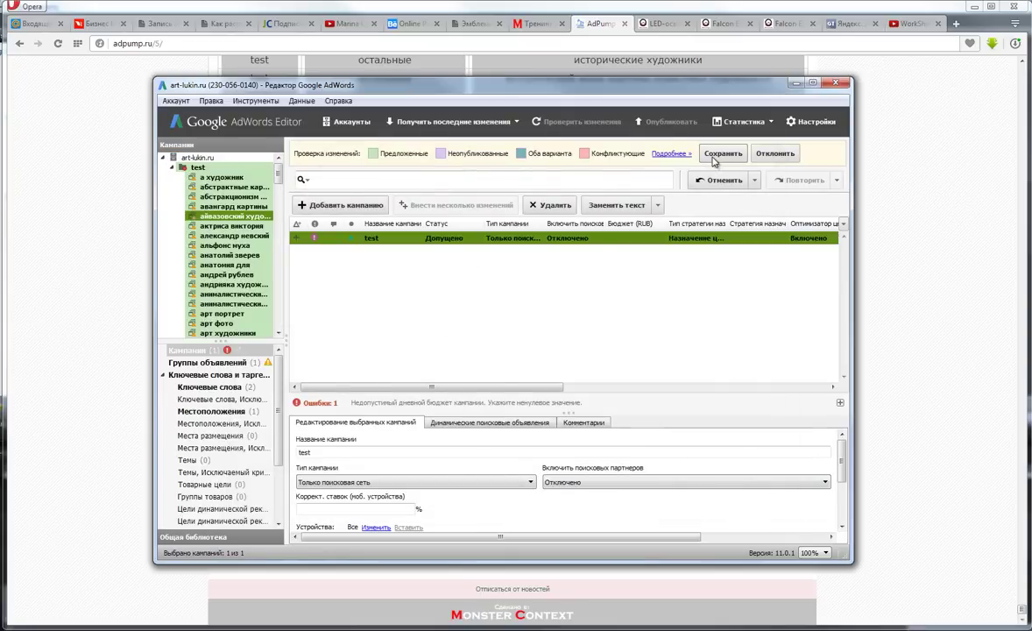
Step: Show the Ключевые слова list for the imported большие картины ad group
scroll(234, 284, down, 3)
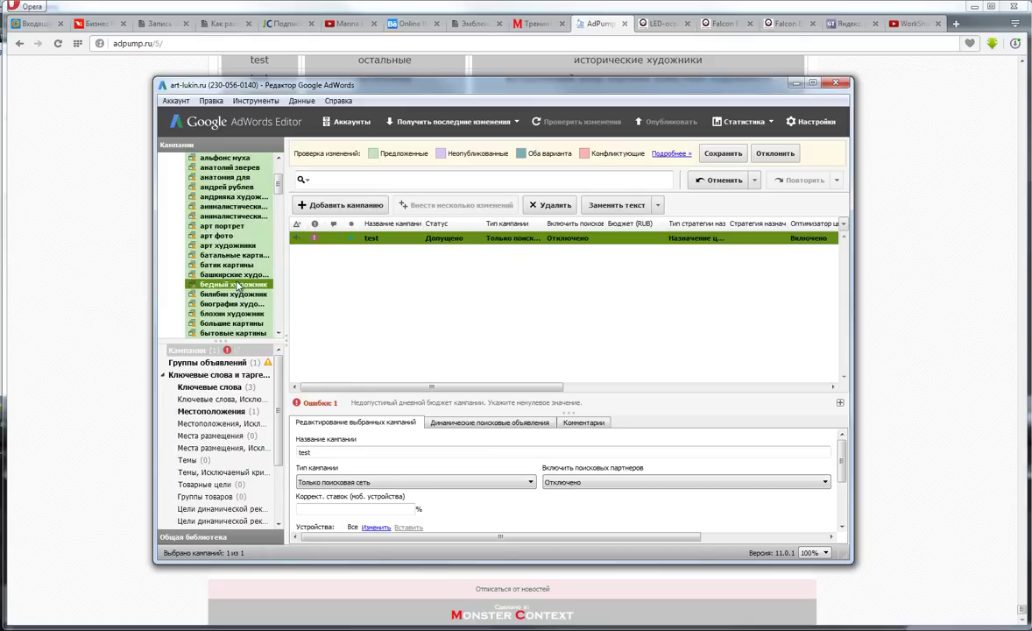
scroll(235, 284, down, 2)
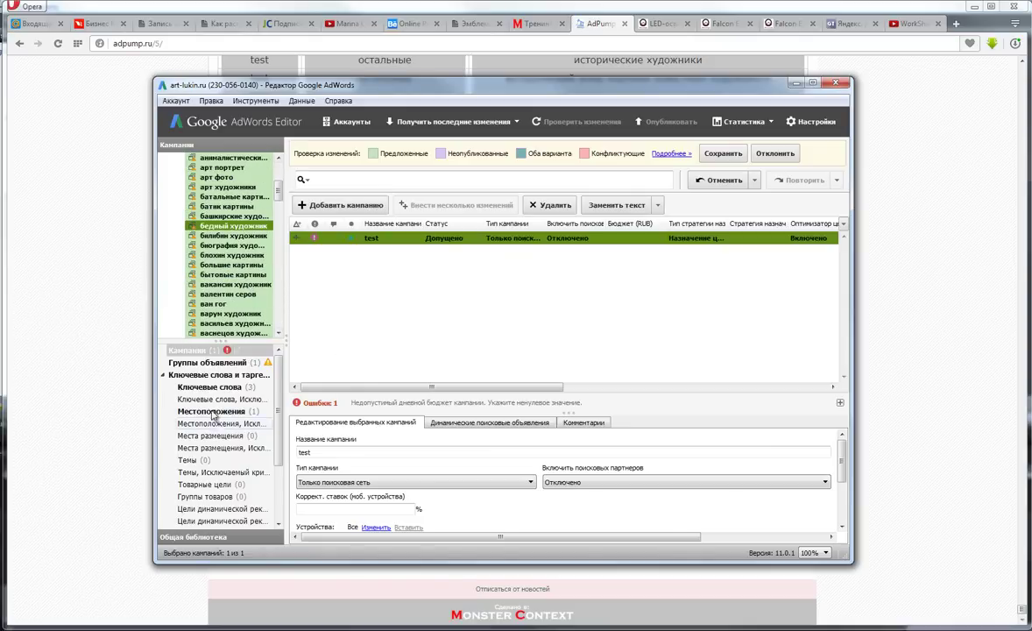
click(209, 387)
click(232, 264)
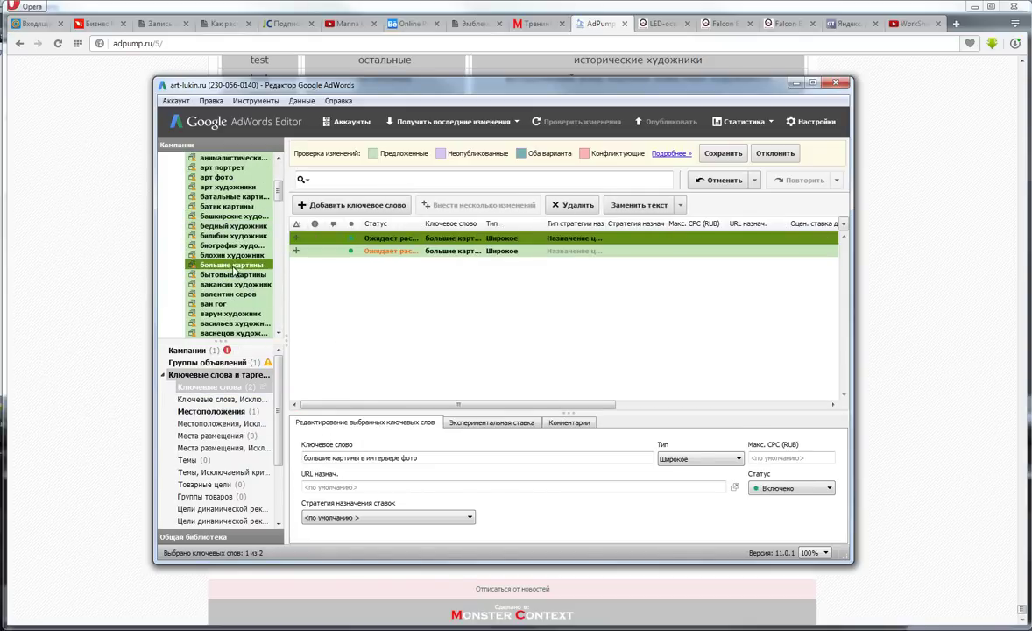